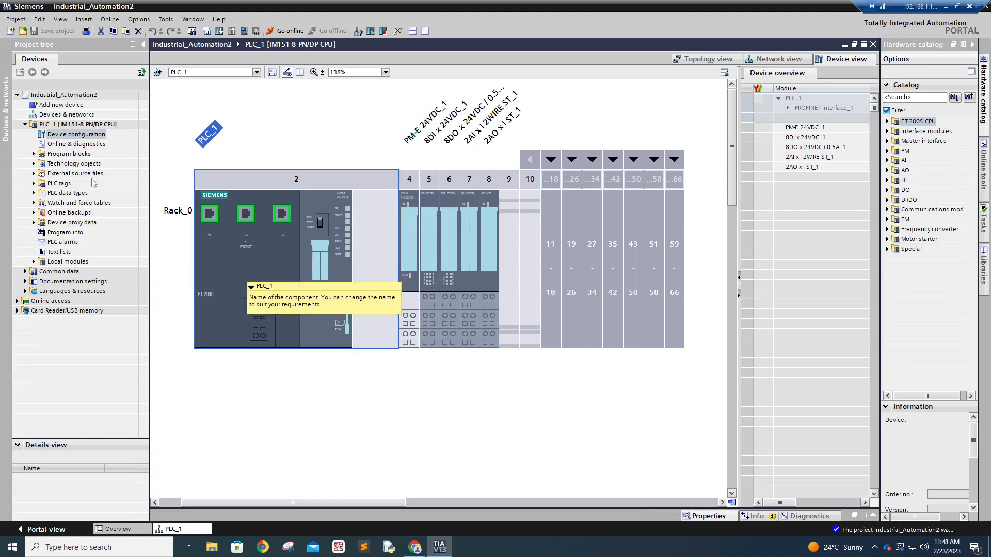
Start adding a new HMI device and browse the SIMATIC Basic Panel and SIMATIC WinAC for Multi Panel families
left_click(51, 106)
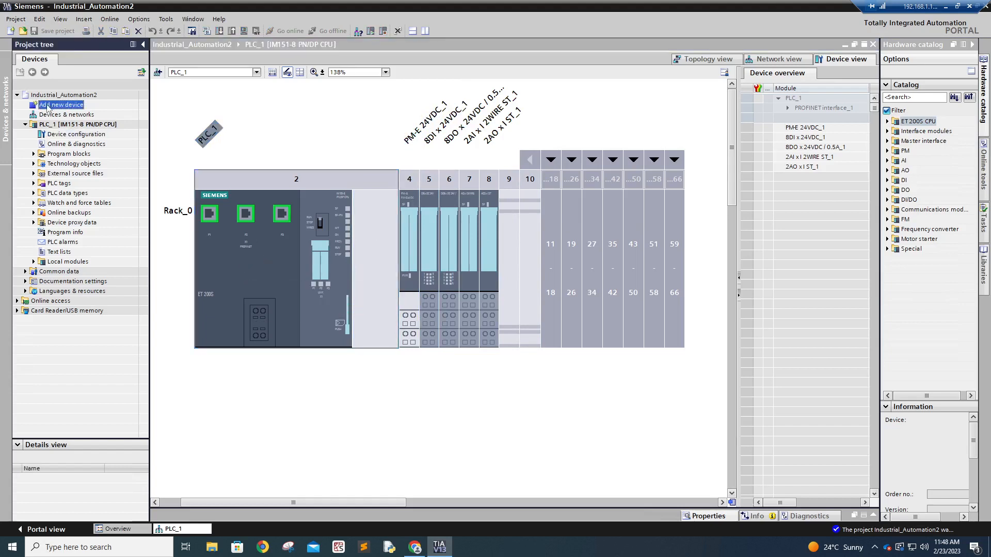
double_click(47, 107)
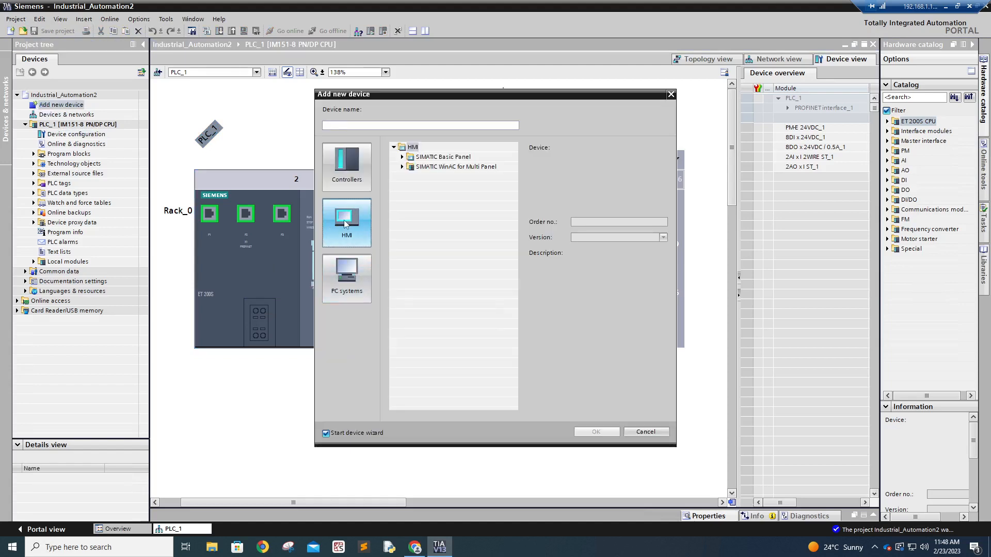
left_click(402, 157)
left_click(402, 157)
left_click(402, 167)
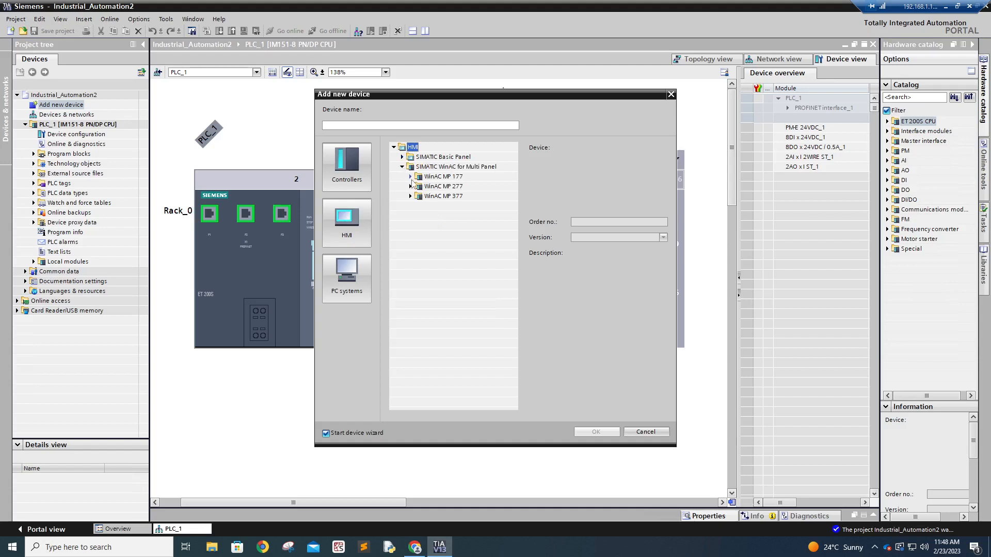
left_click(402, 168)
left_click(402, 157)
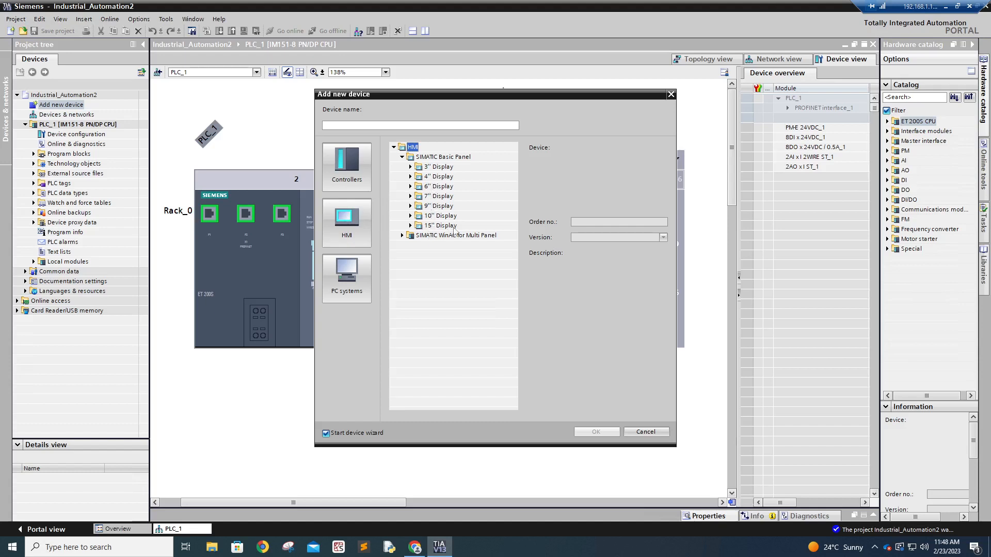
left_click(402, 158)
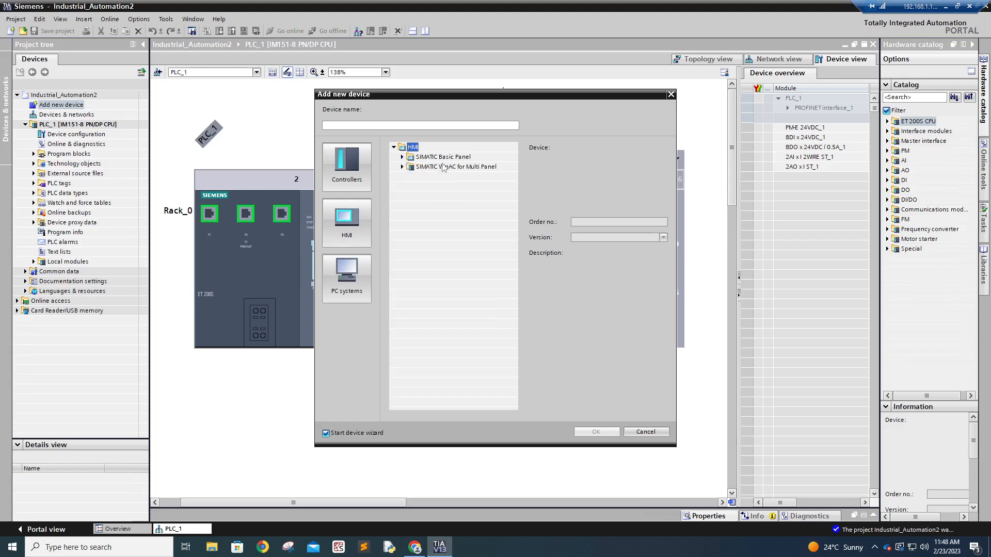
left_click(402, 158)
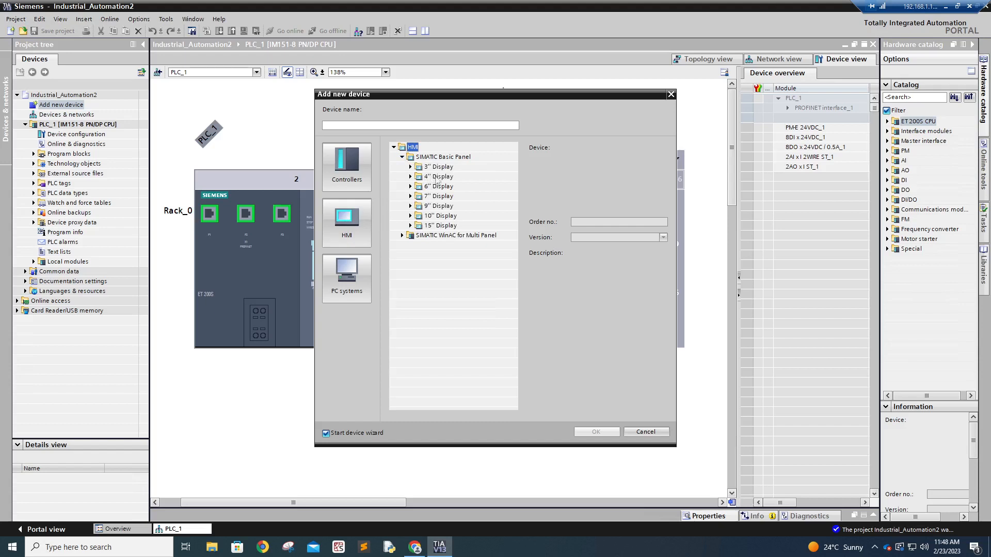
Choose the 7" KTP700 Basic panel with order number 6AV2 123-2GB03-0AX0 as the new device
left_click(410, 196)
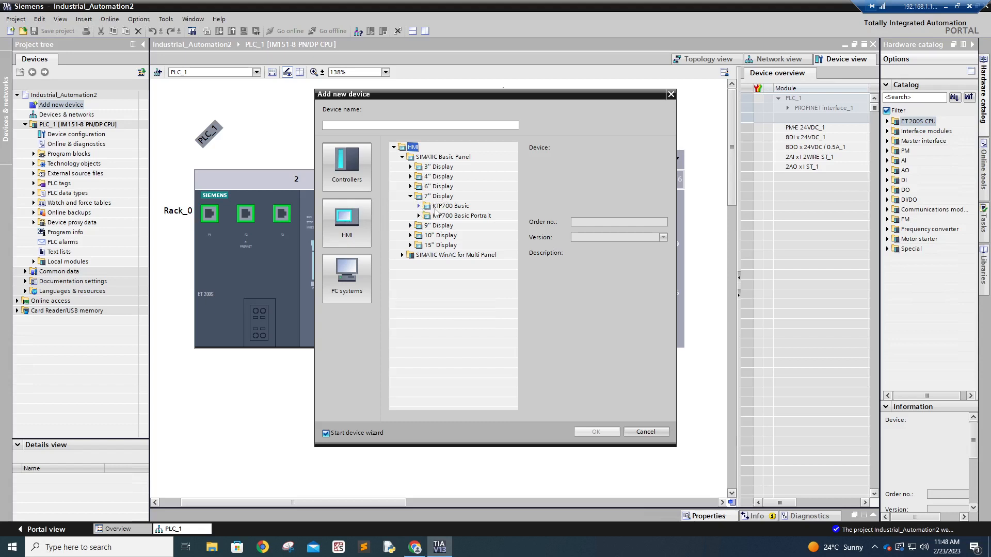
double_click(437, 207)
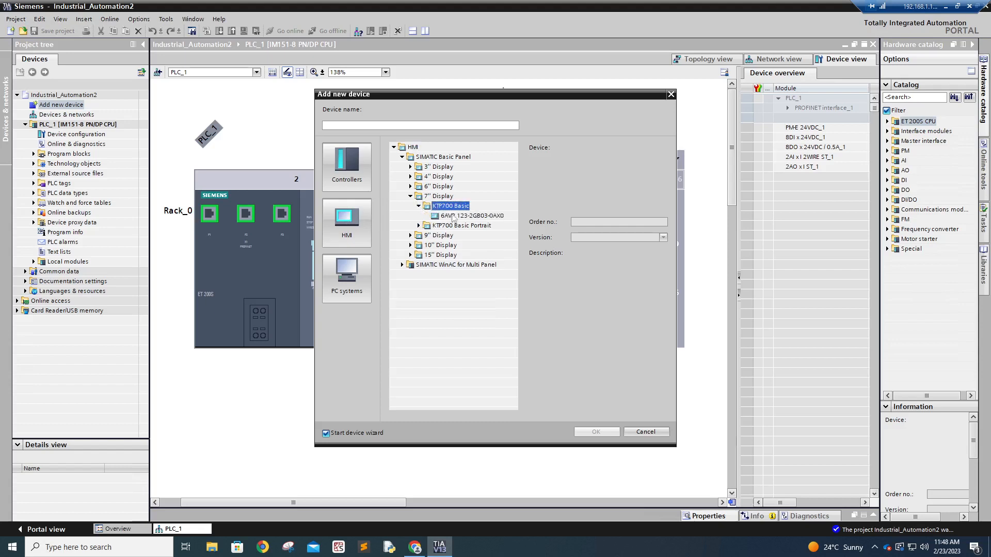
left_click(447, 216)
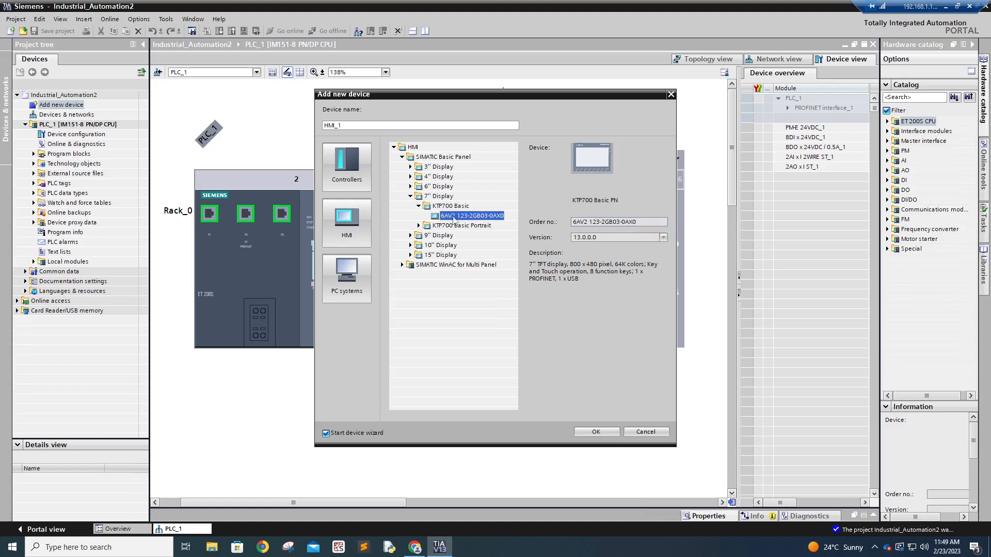
Switch to Chrome, examine the KTP700 Basic's rear ports in the image results, and return to TIA Portal
left_click(413, 548)
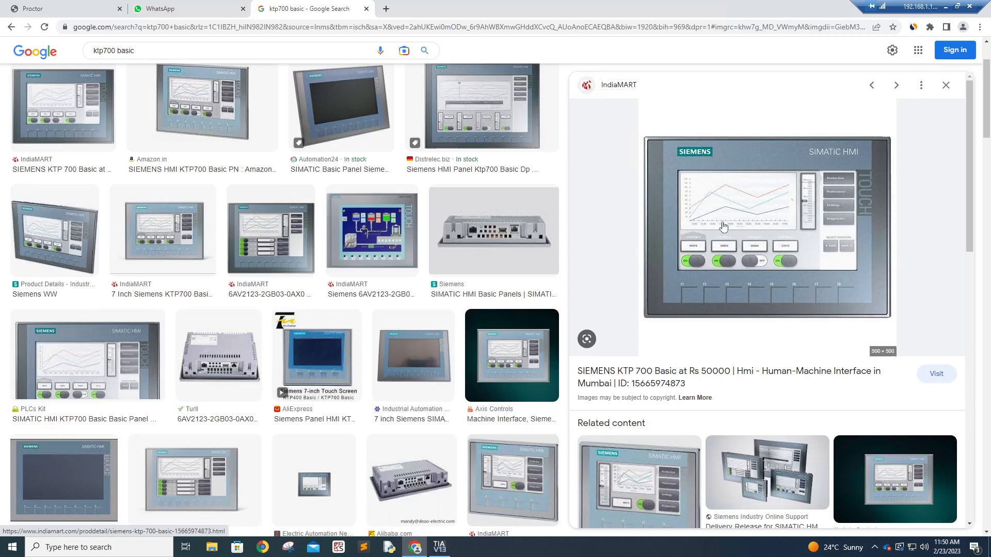
left_click(485, 223)
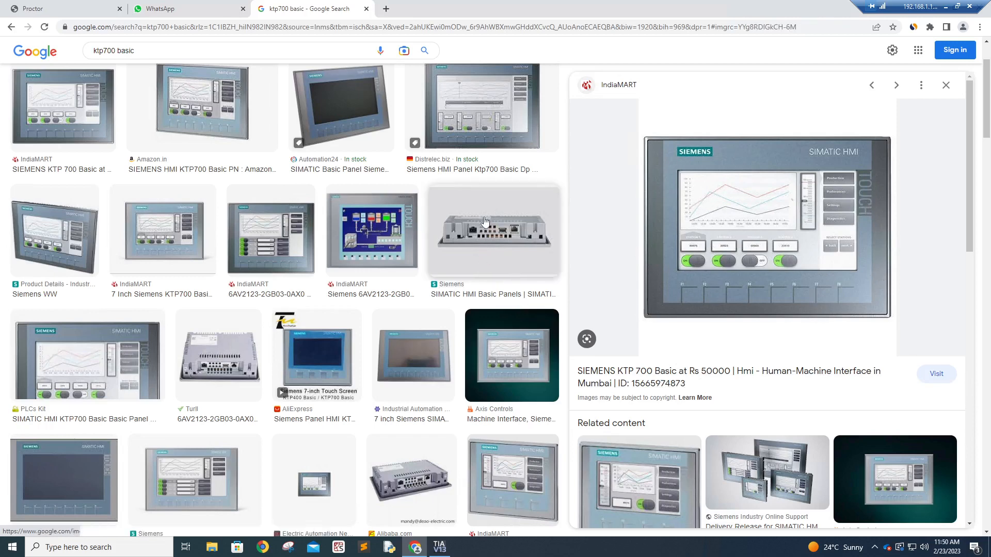
scroll(925, 188, "up", 2)
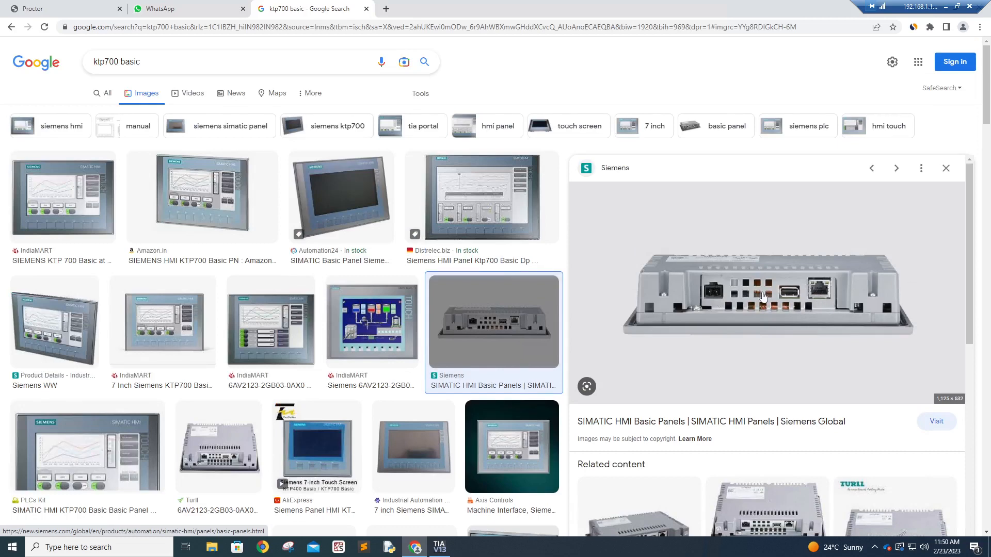
scroll(573, 296, "down", 5)
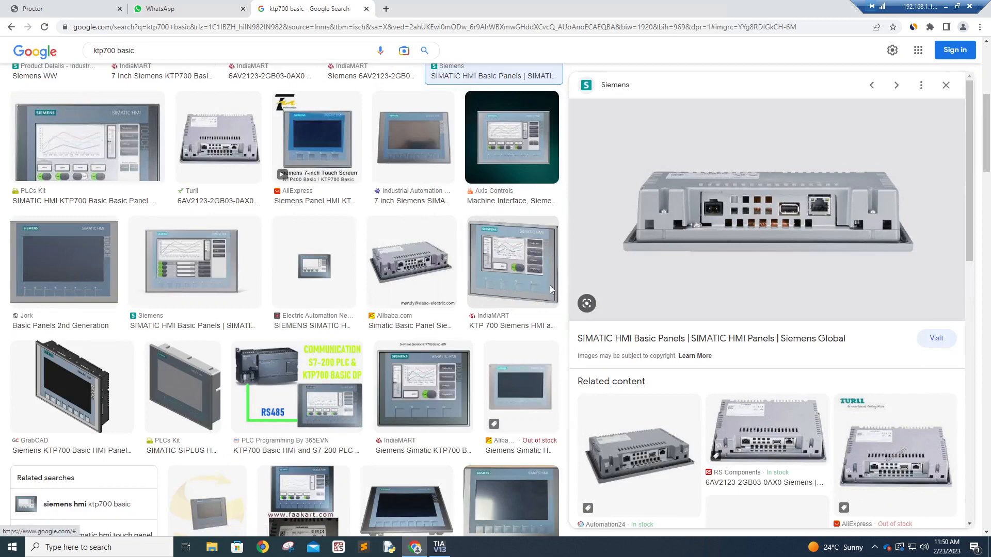
scroll(572, 297, "up", 3)
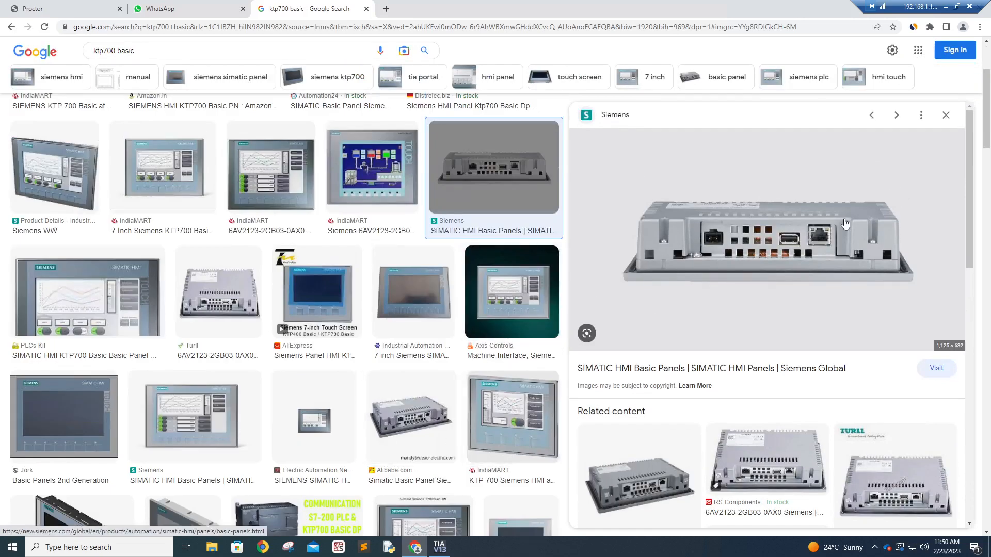
left_click(438, 547)
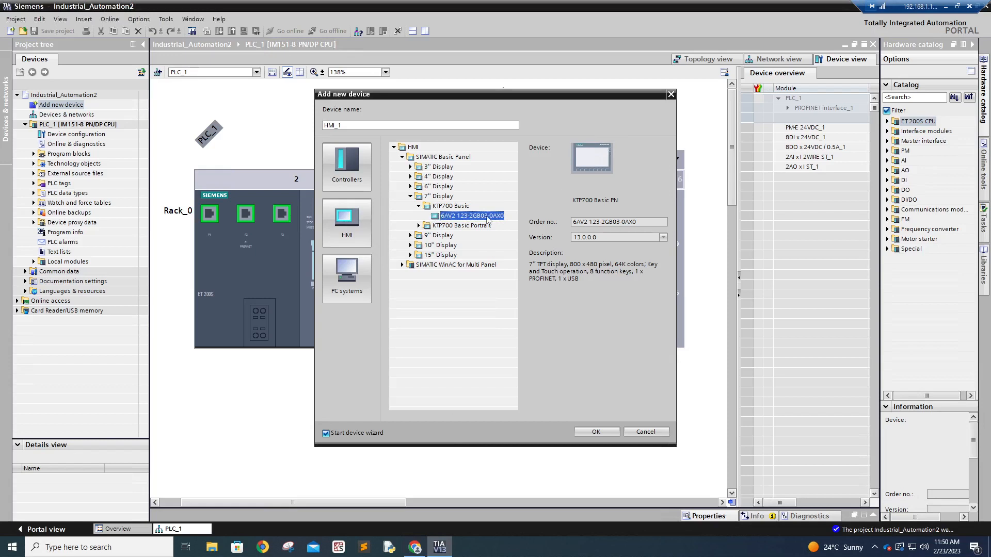
Create the KTP700 Basic device and connect it to PLC_1 in the HMI device wizard, proceeding to the screen layout
left_click(586, 431)
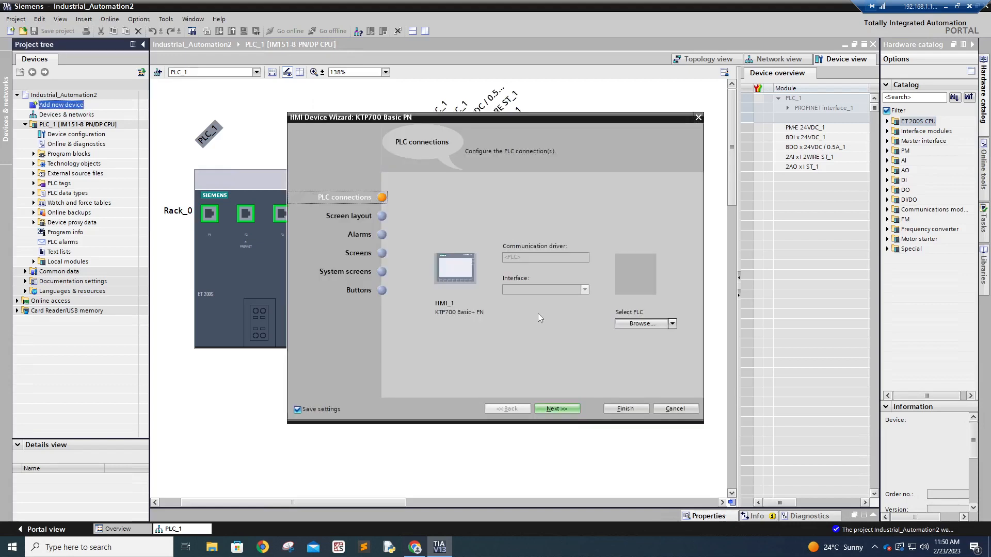
left_click(671, 324)
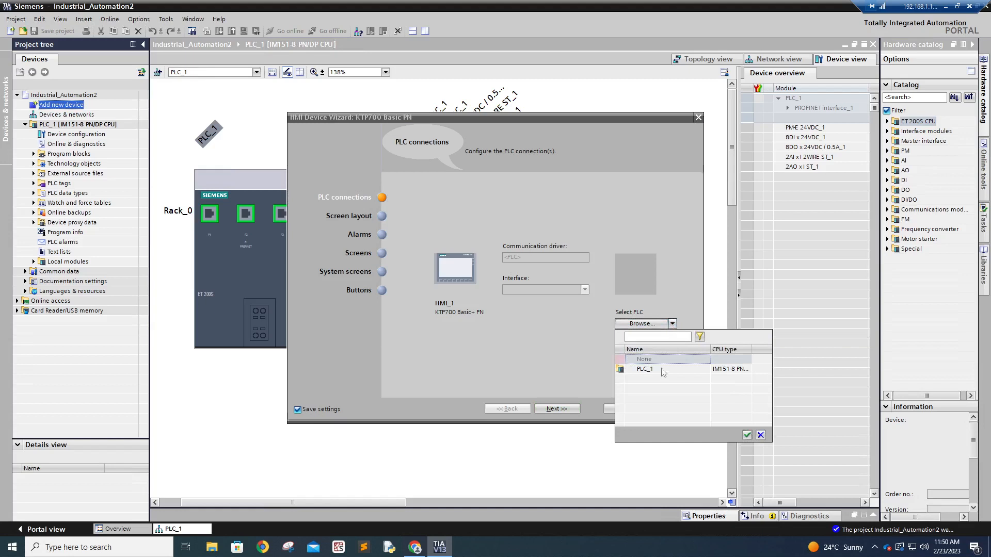
left_click(645, 370)
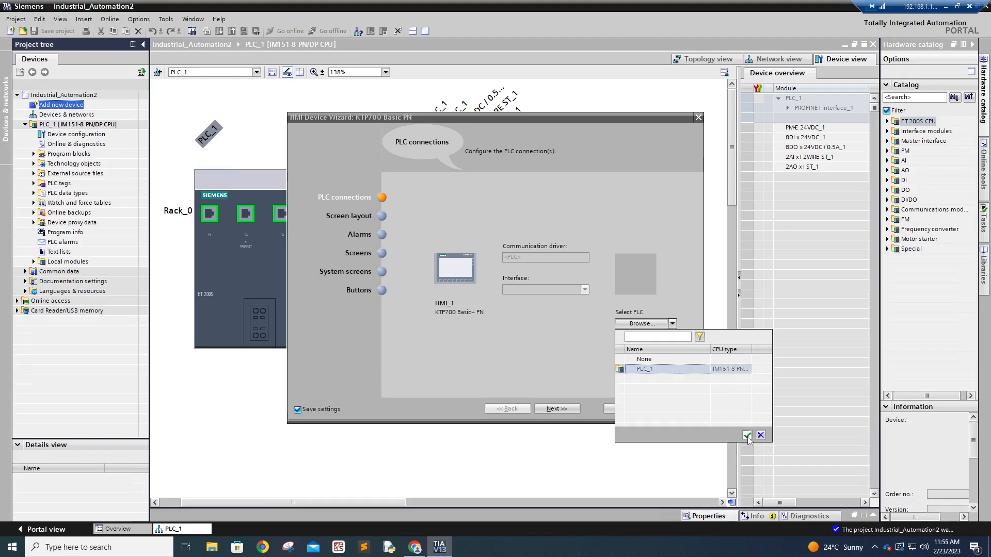
left_click(747, 435)
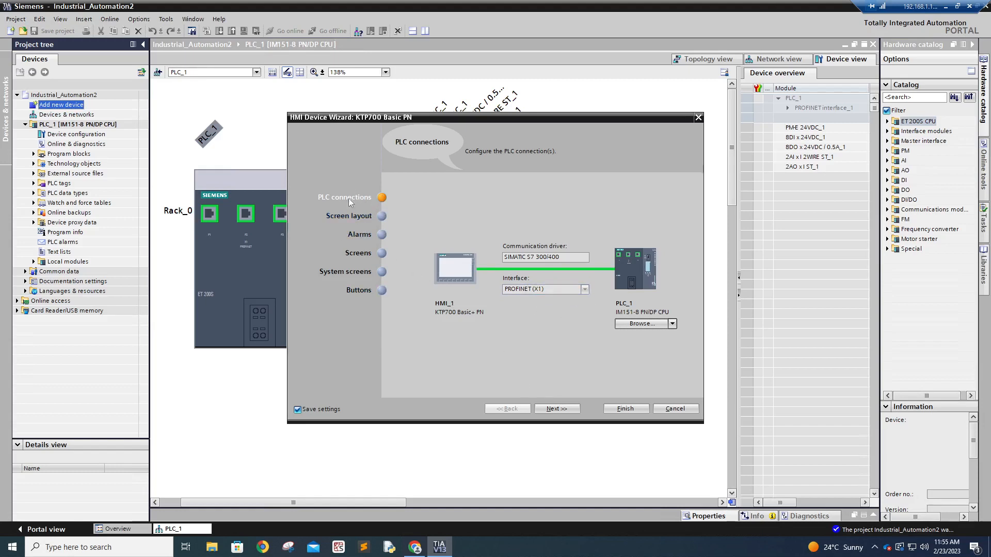
left_click(556, 409)
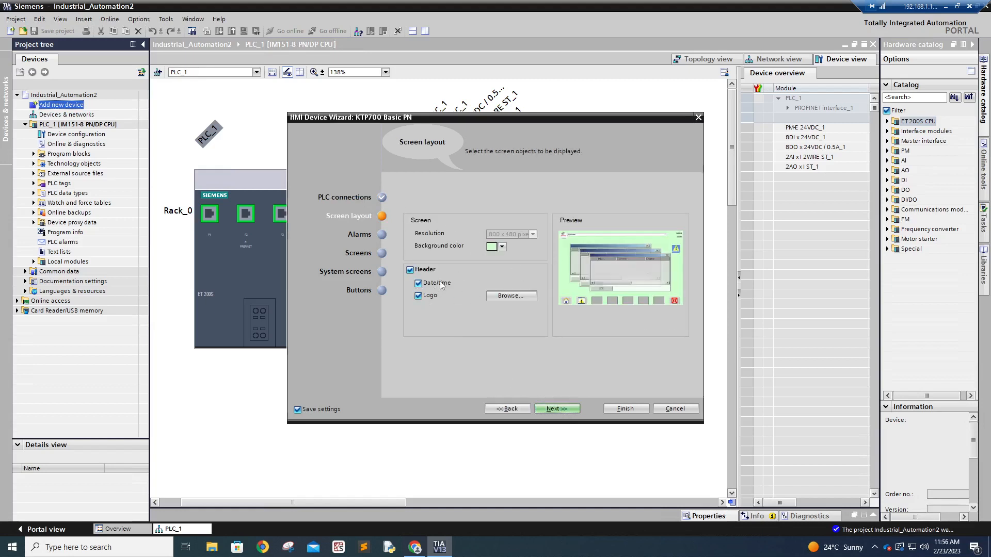
Pick a logo image from the Desktop folder for the screen header and accept the default alarm settings
left_click(520, 296)
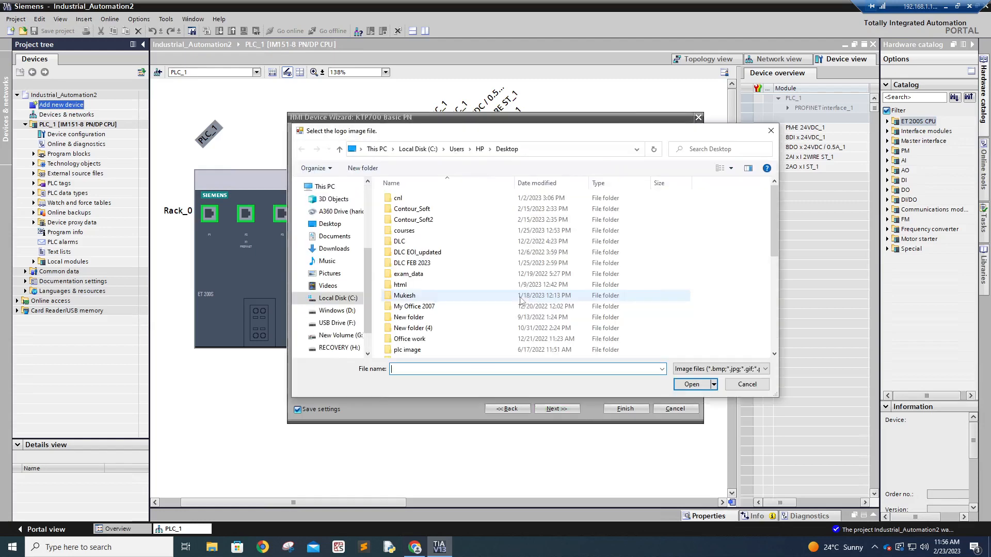
left_click(351, 228)
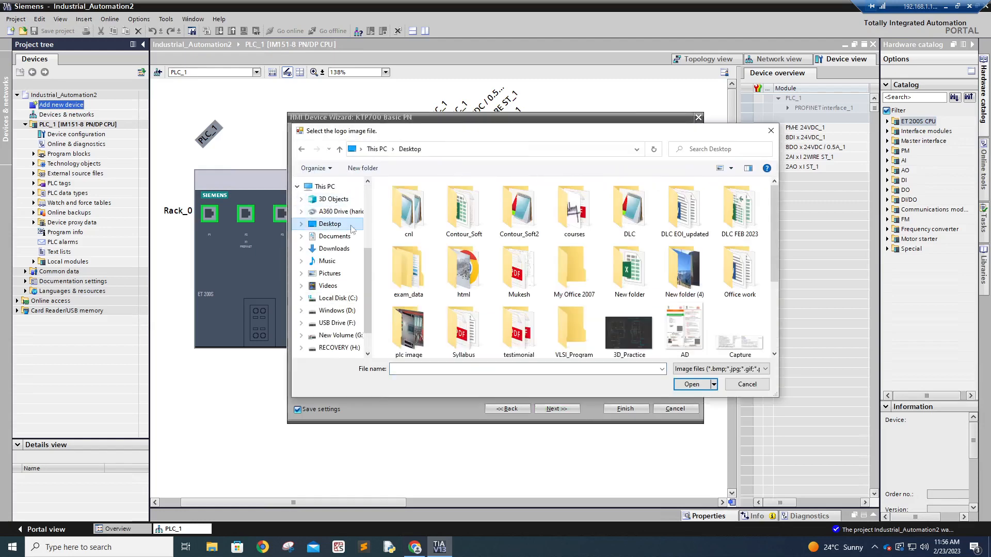
scroll(465, 269, "down", 3)
left_click(740, 262)
double_click(740, 261)
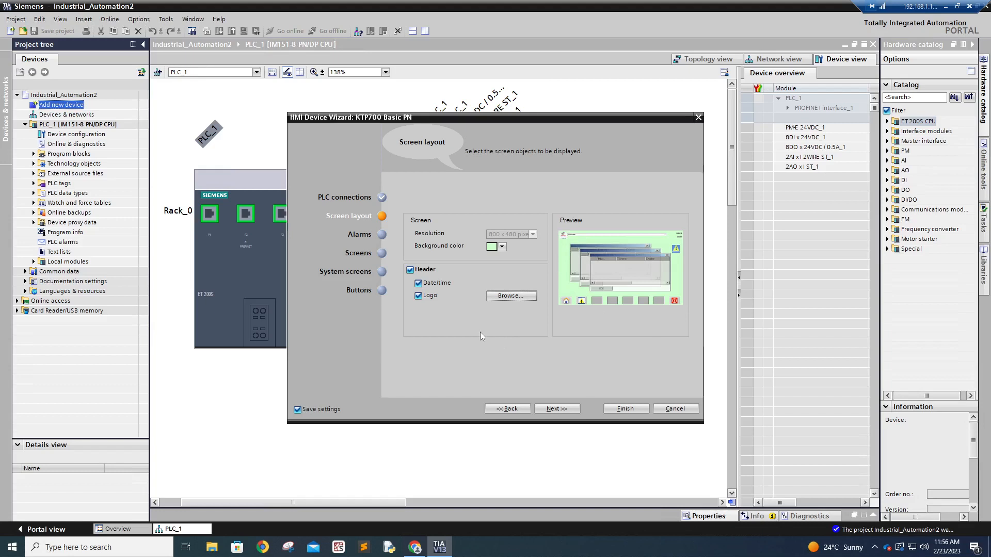
left_click(558, 409)
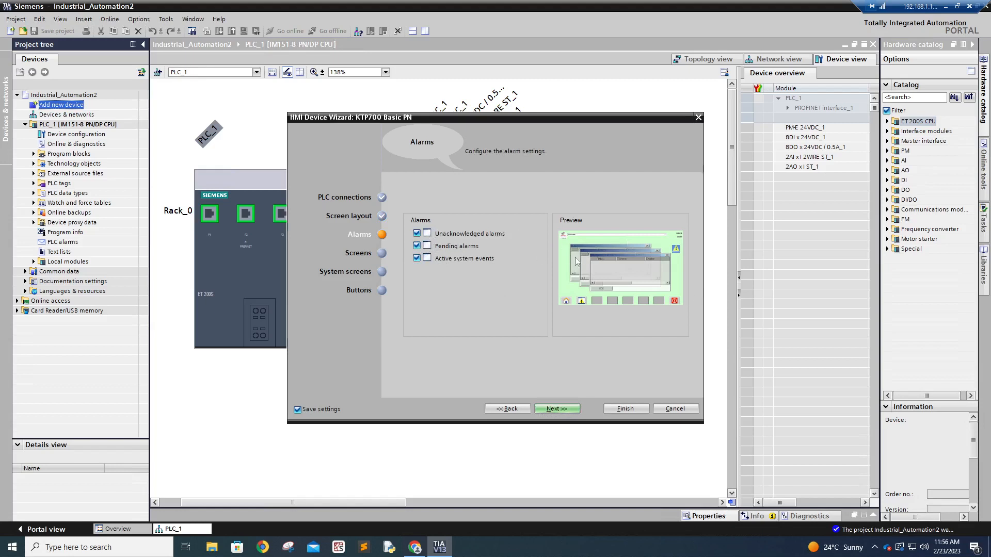
left_click(556, 409)
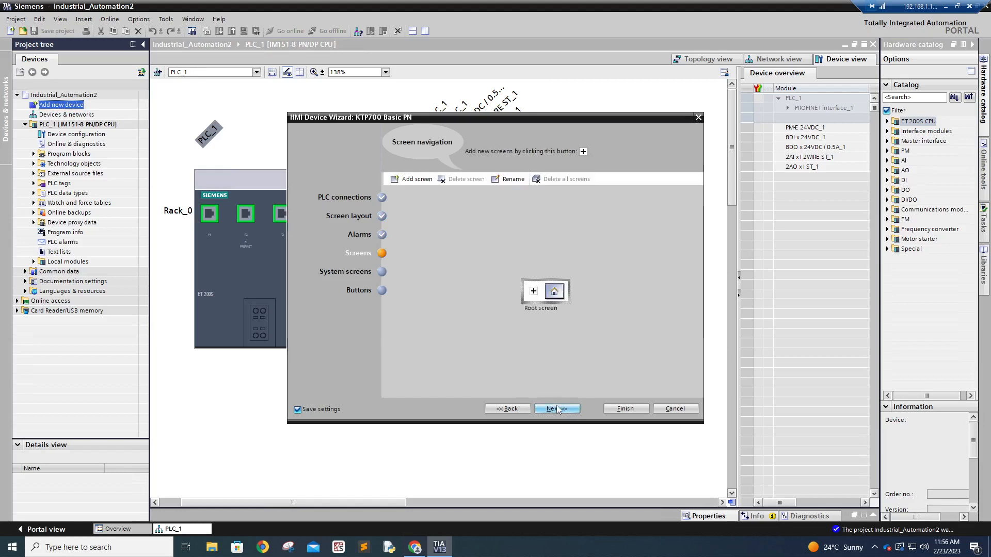
Add two chained screens after the root screen, and delete both of them
left_click(534, 292)
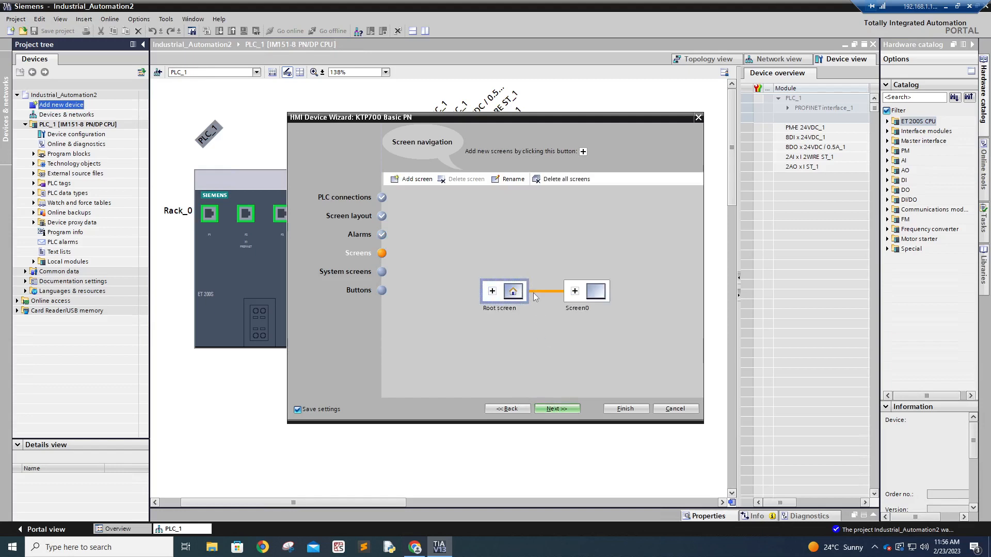
left_click(574, 291)
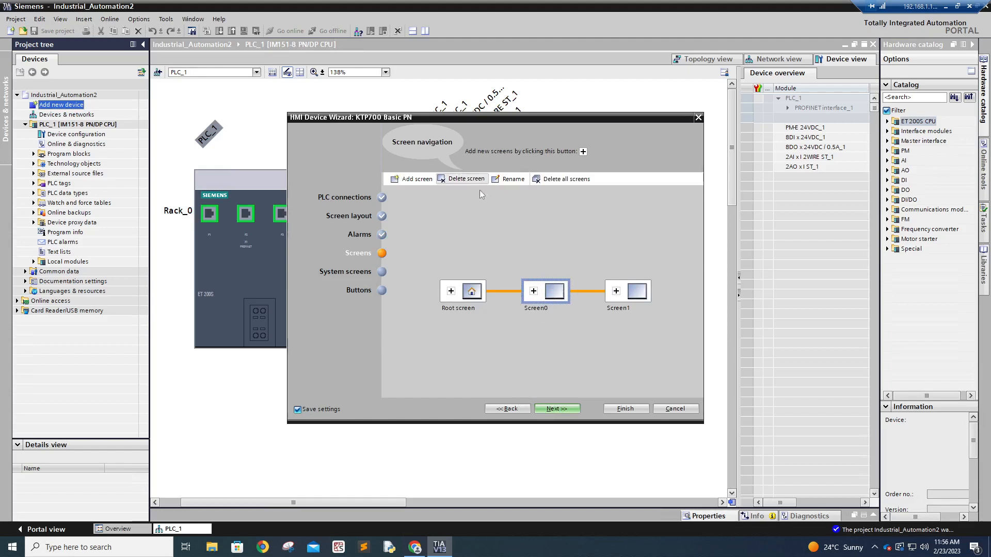
left_click(552, 292)
left_click(462, 179)
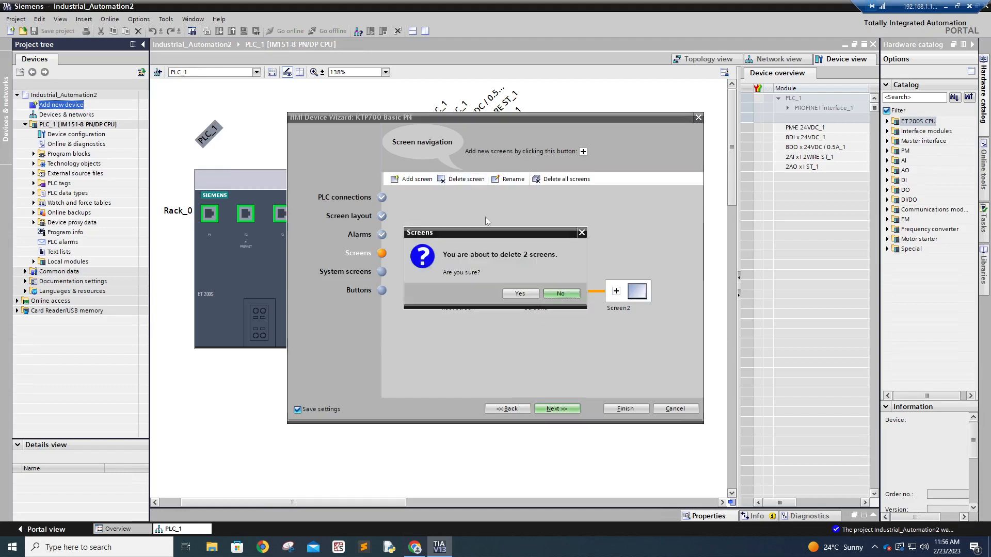
left_click(520, 292)
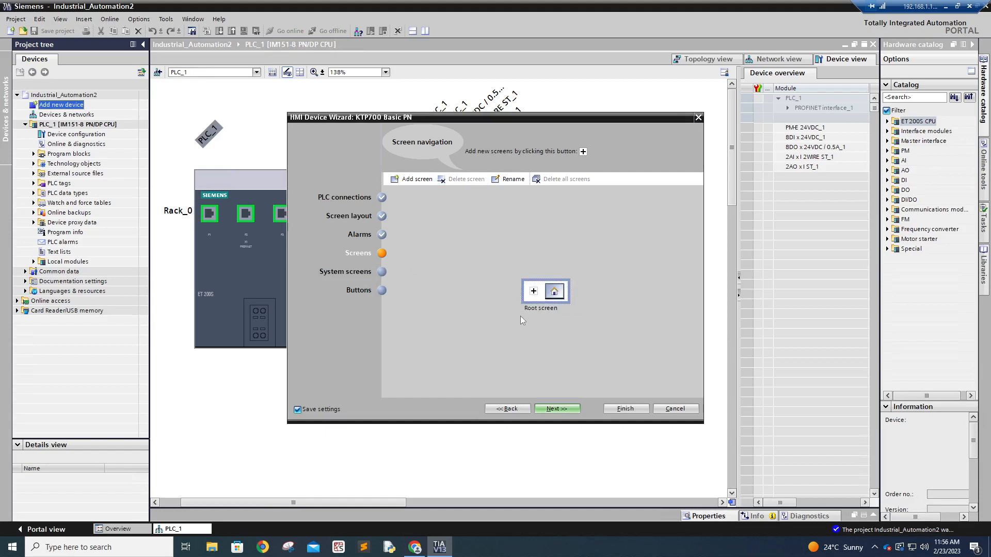
Accept the single root screen and enable all system screens, including operating modes, language switching and stop runtime
left_click(557, 408)
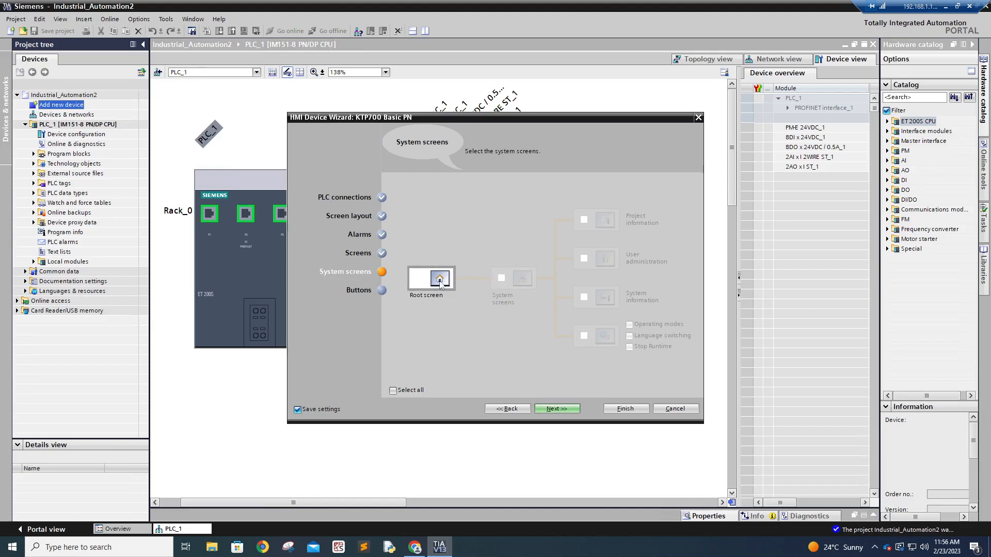
left_click(583, 220)
left_click(583, 259)
left_click(583, 297)
left_click(583, 336)
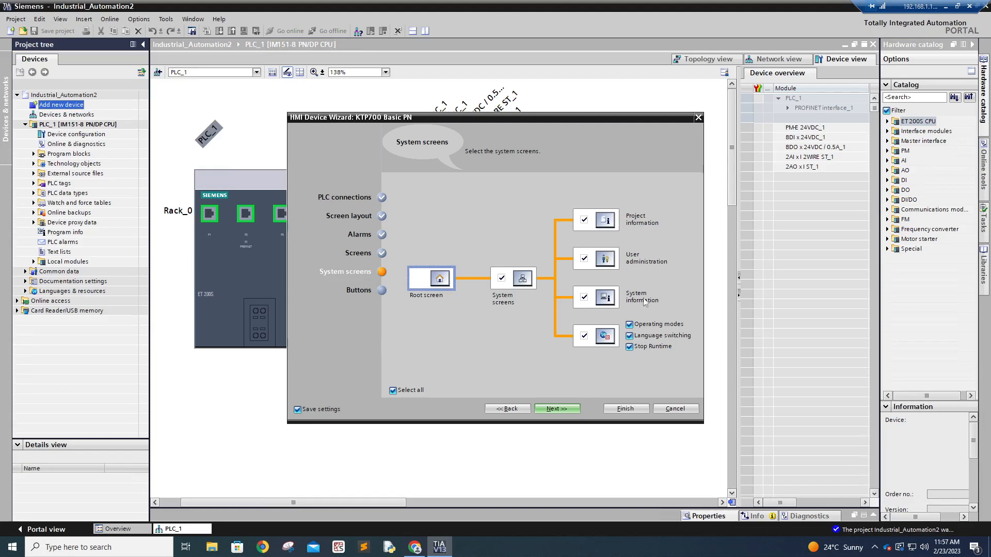
left_click(557, 409)
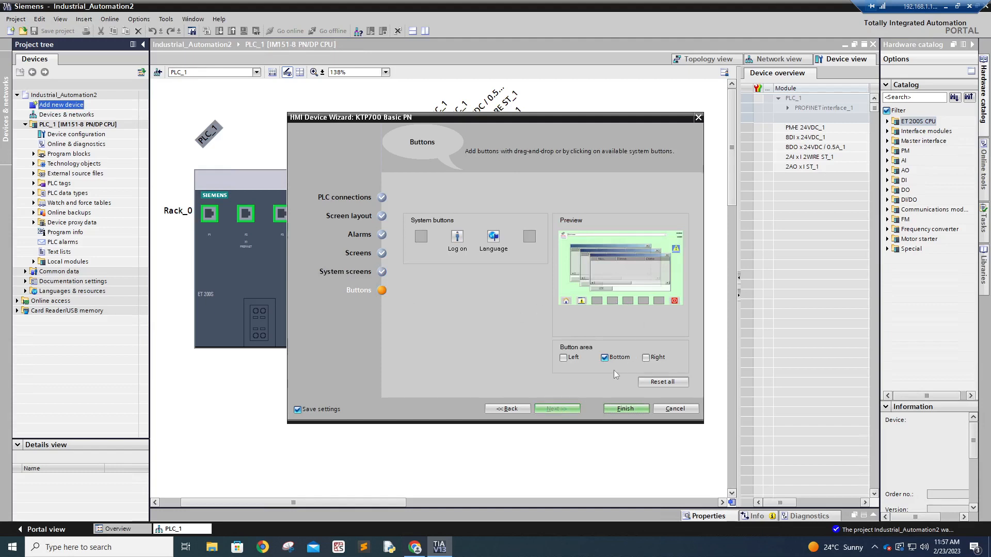
Try the left and right button areas, switch the bottom area off and on, and leave only the bottom area enabled
left_click(563, 357)
left_click(646, 358)
left_click(605, 358)
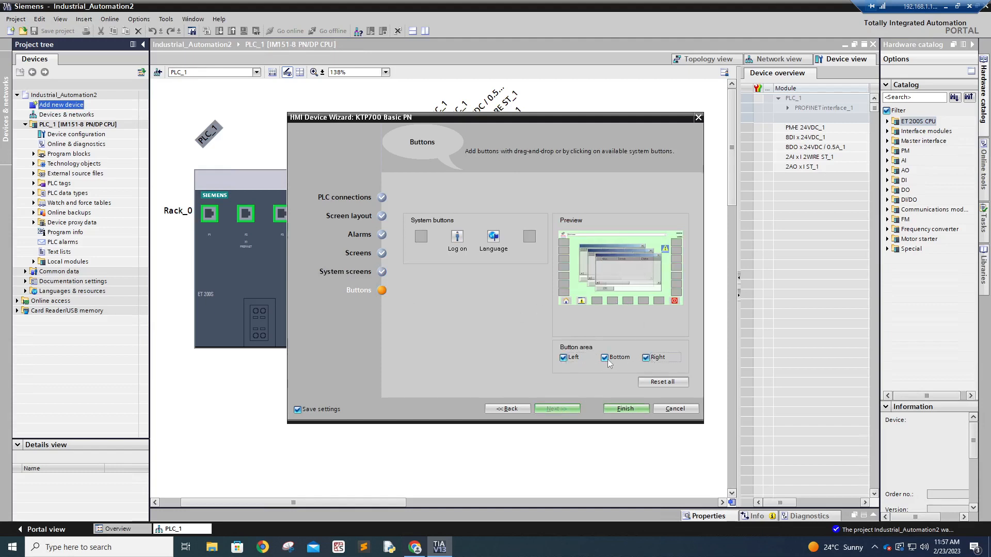
left_click(605, 358)
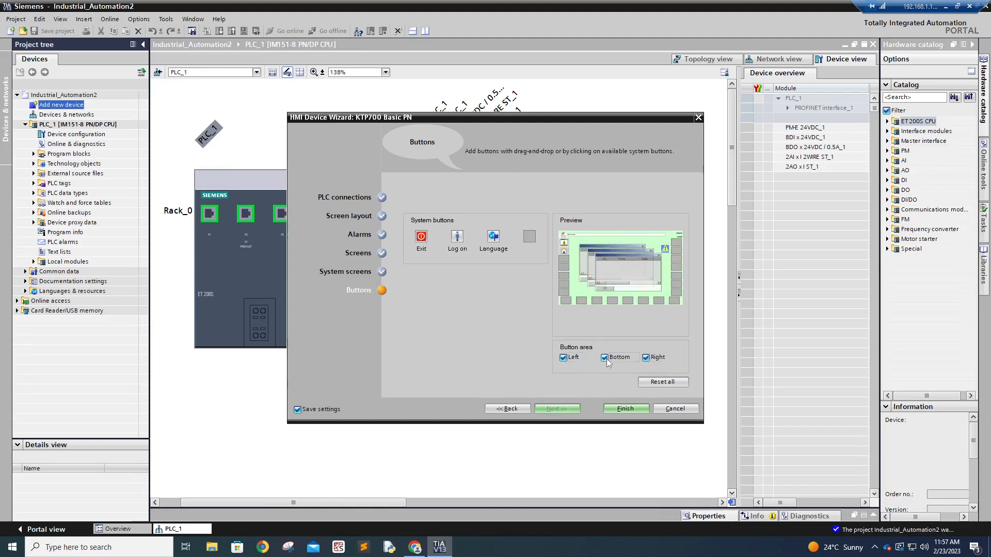
left_click(563, 358)
left_click(646, 357)
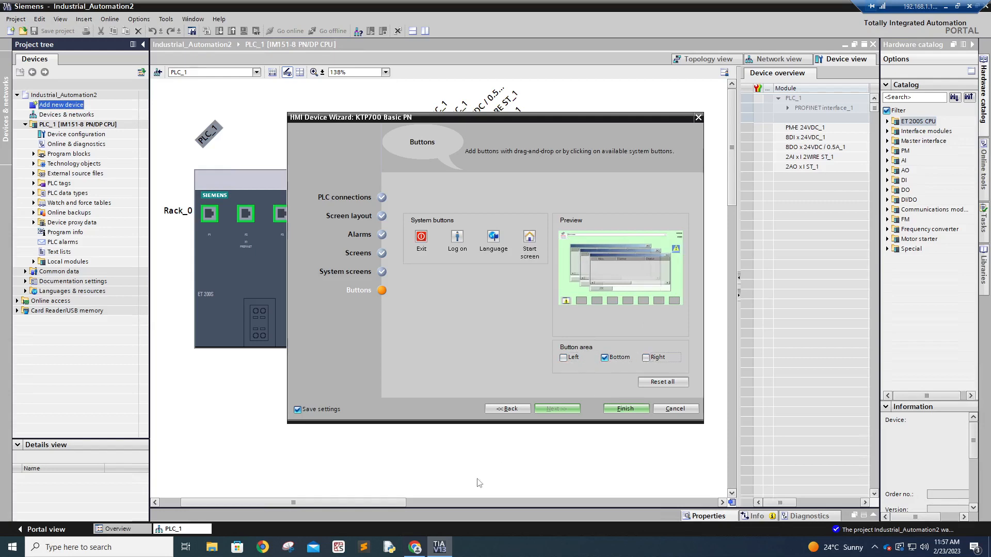
Check the front-view photo of the KTP700 Basic in the browser's image results, and finish the HMI device wizard in TIA Portal
left_click(415, 547)
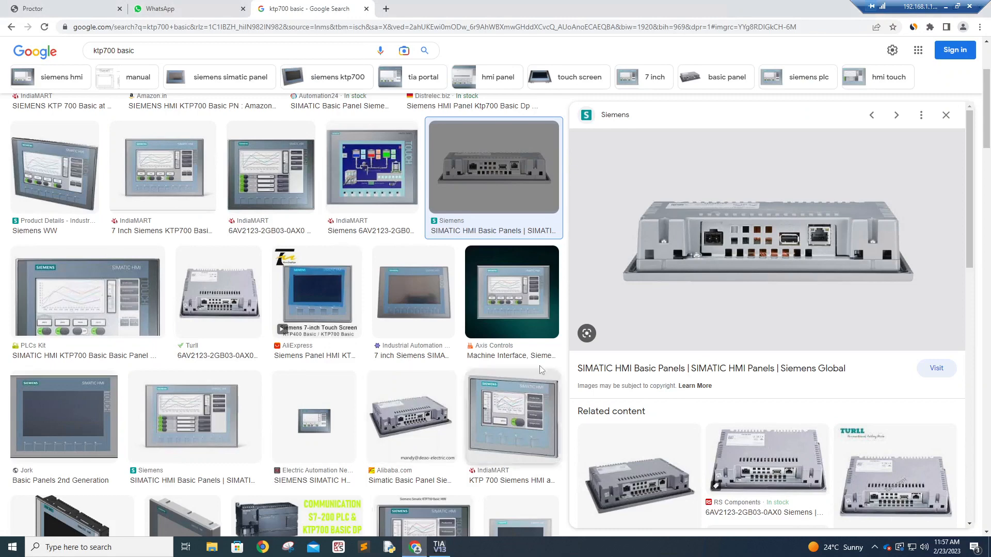
left_click(271, 170)
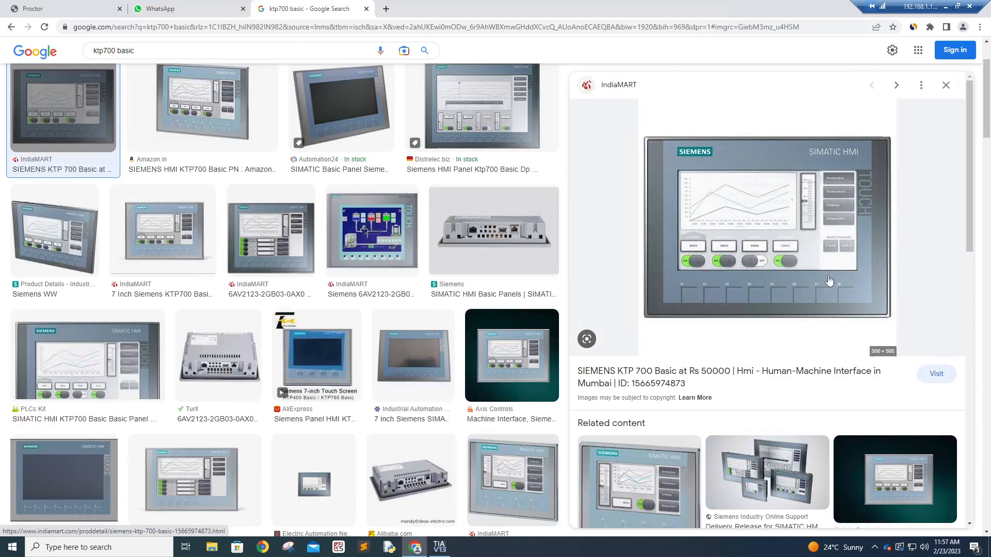
left_click(440, 547)
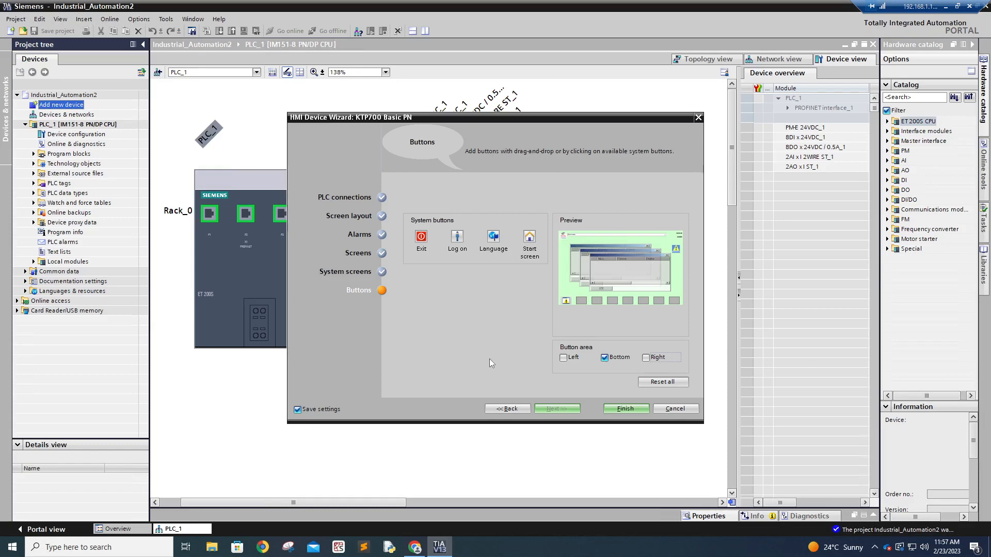
left_click(626, 408)
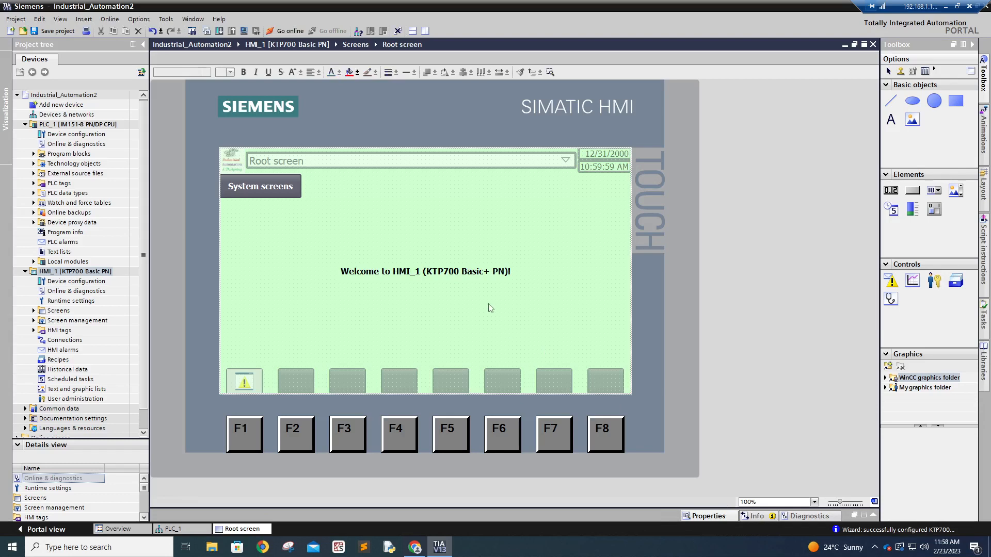
Move the root screen's welcome text up below the header and change it to "Welcome to Industrial Automation and Designing"
left_click_drag(375, 265, 386, 181)
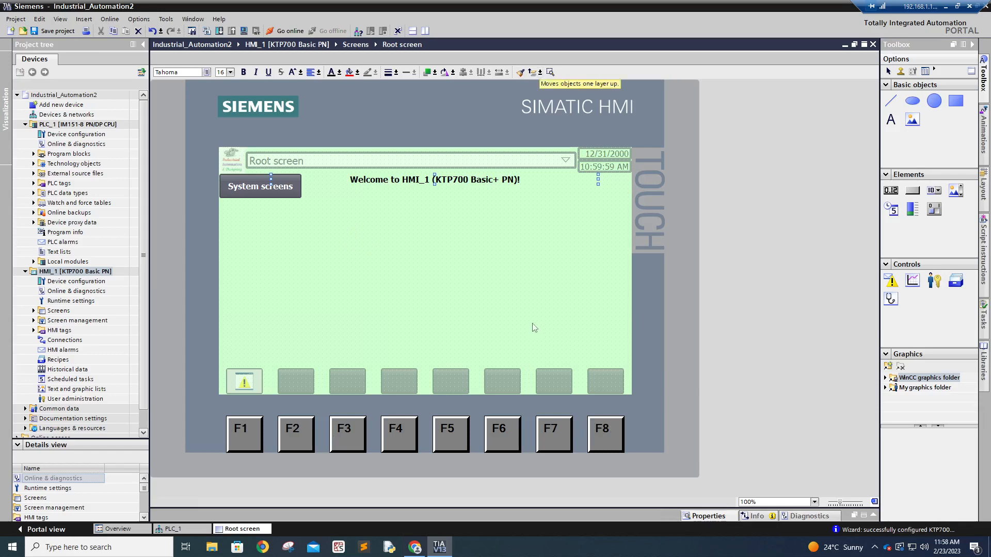
double_click(372, 178)
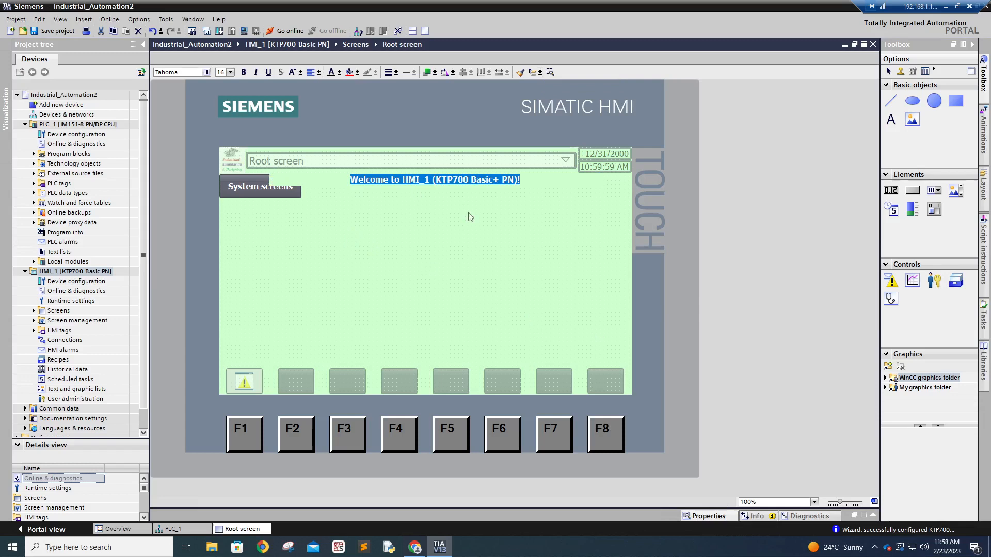
type("Welcome to Industrial Automation and Designing")
left_click(420, 189)
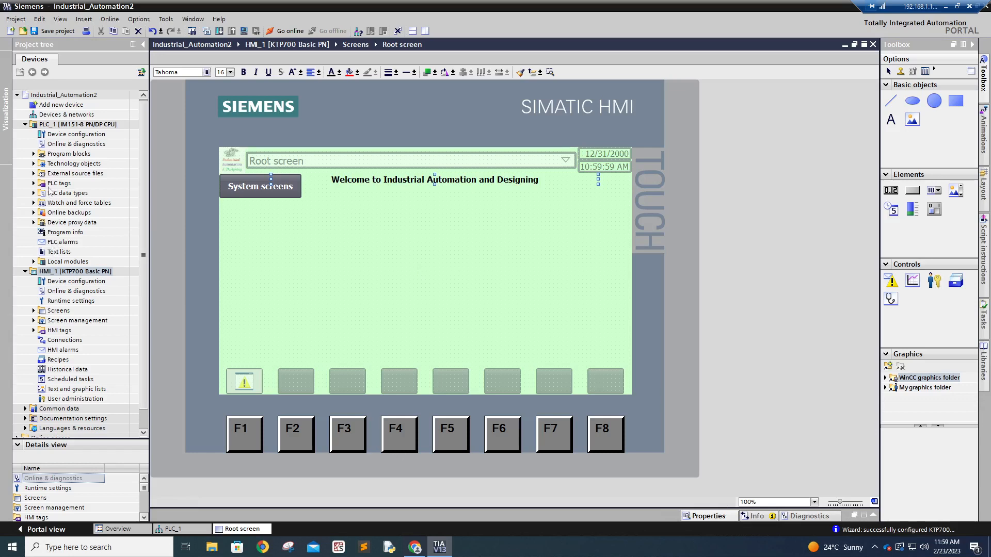
Open the Main [OB1] program block of PLC_1 and examine the ladder logic in Network 1
left_click(41, 126)
left_click(41, 126)
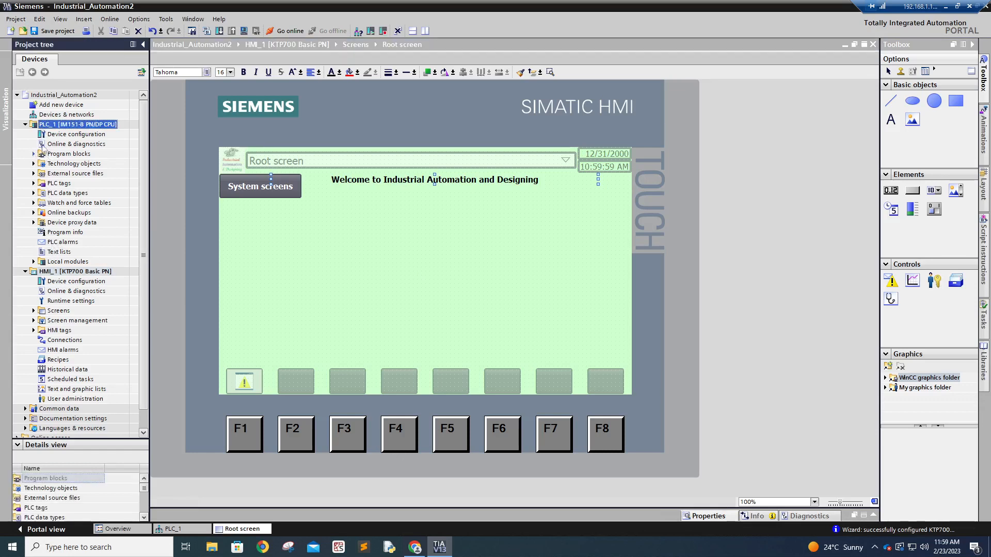
double_click(34, 154)
left_click(68, 174)
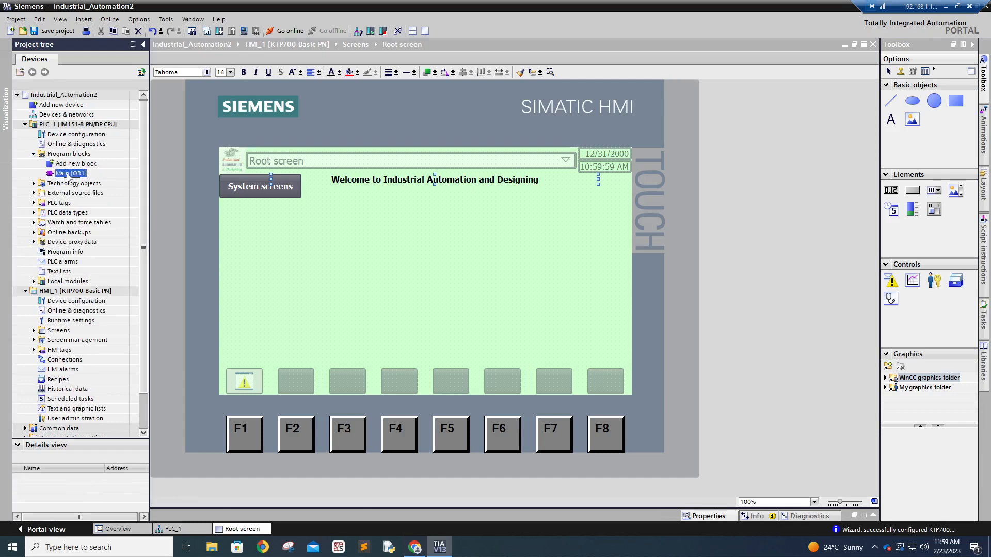
left_click(64, 155)
double_click(61, 173)
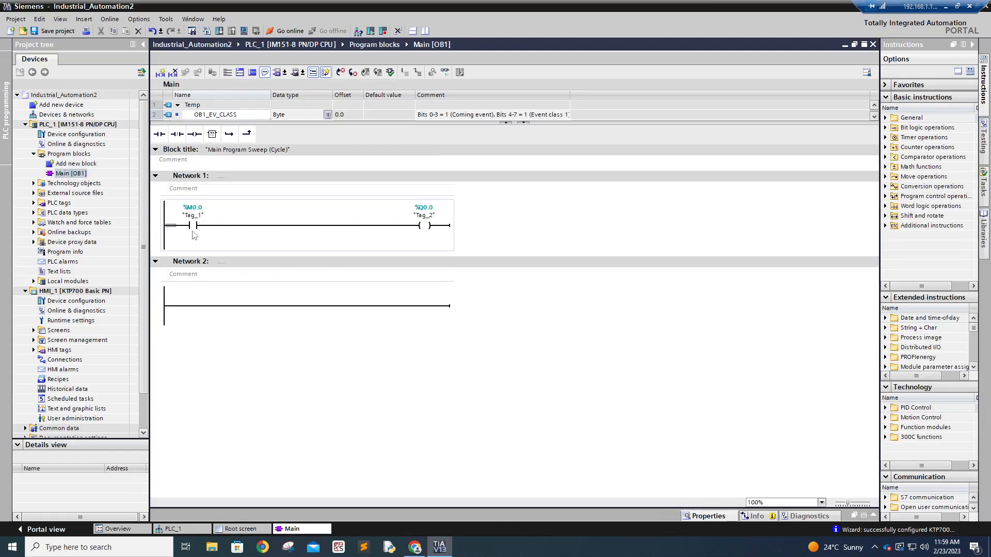
scroll(192, 235, "up", 3)
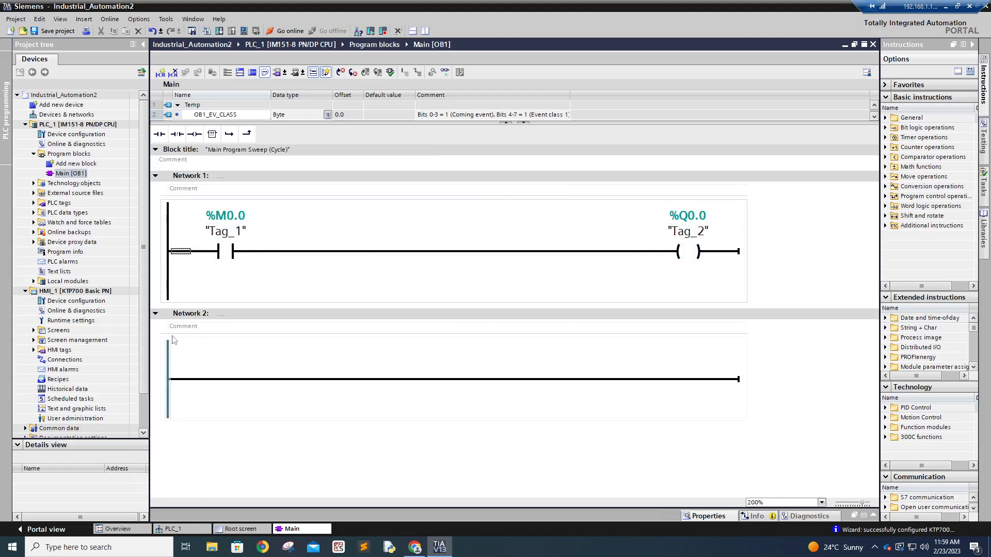
Open the default tag table among the HMI tags of HMI_1
left_click(25, 291)
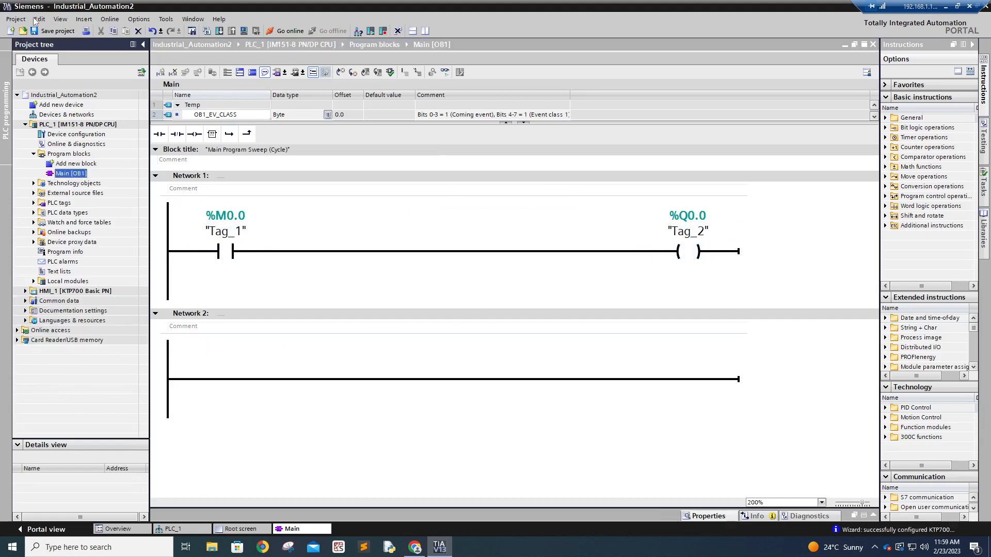
left_click(25, 291)
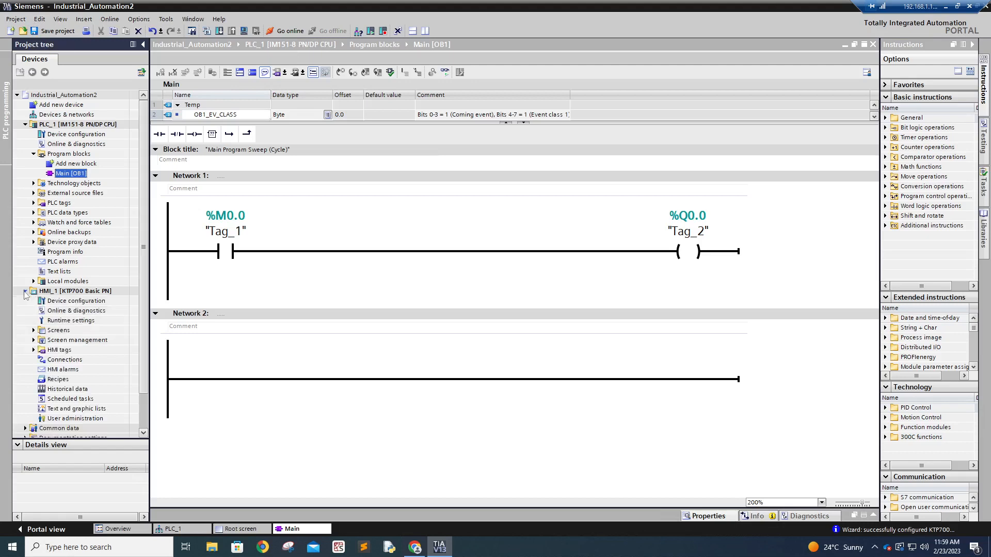
left_click(63, 293)
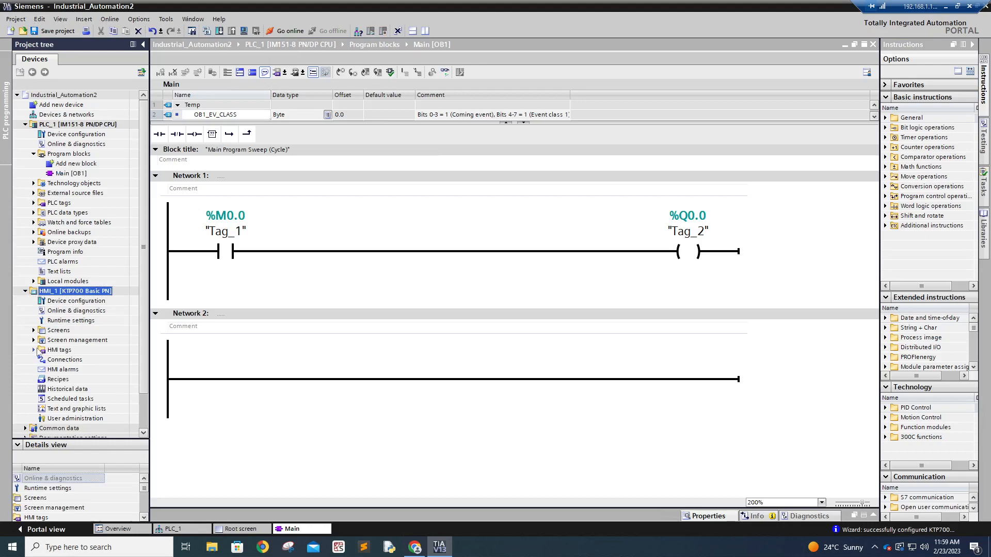
left_click(34, 350)
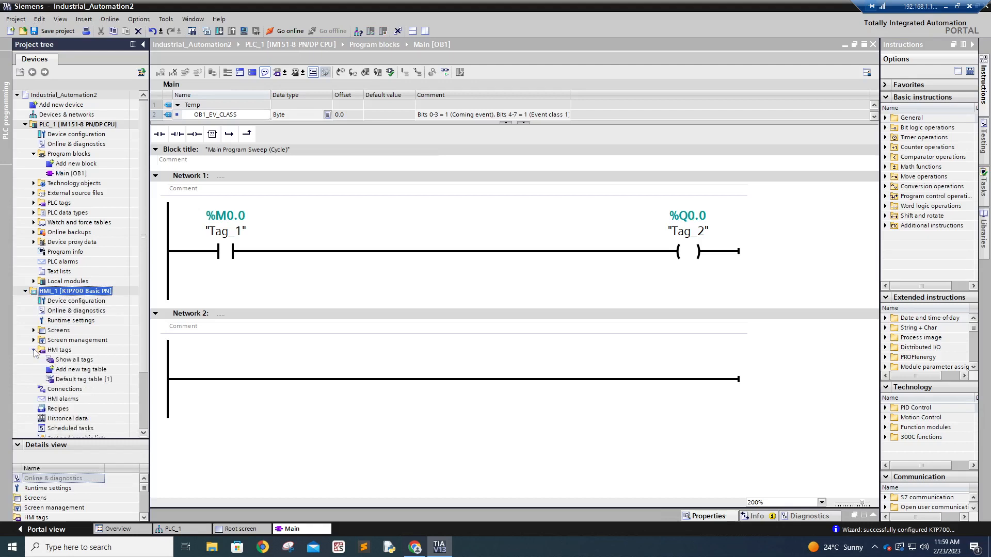
double_click(62, 380)
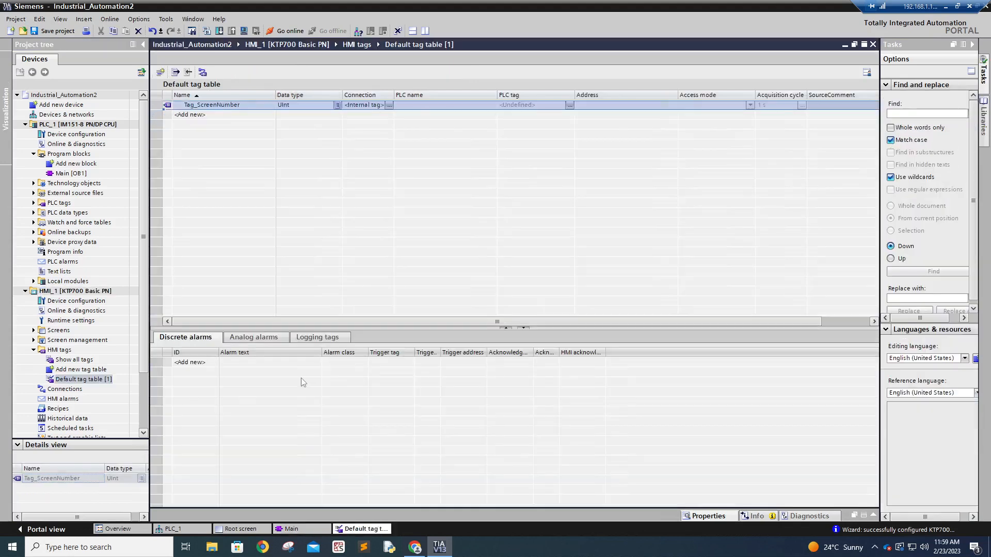
Add two HMI tags named Switch and LED, both with data type Bool
left_click(204, 117)
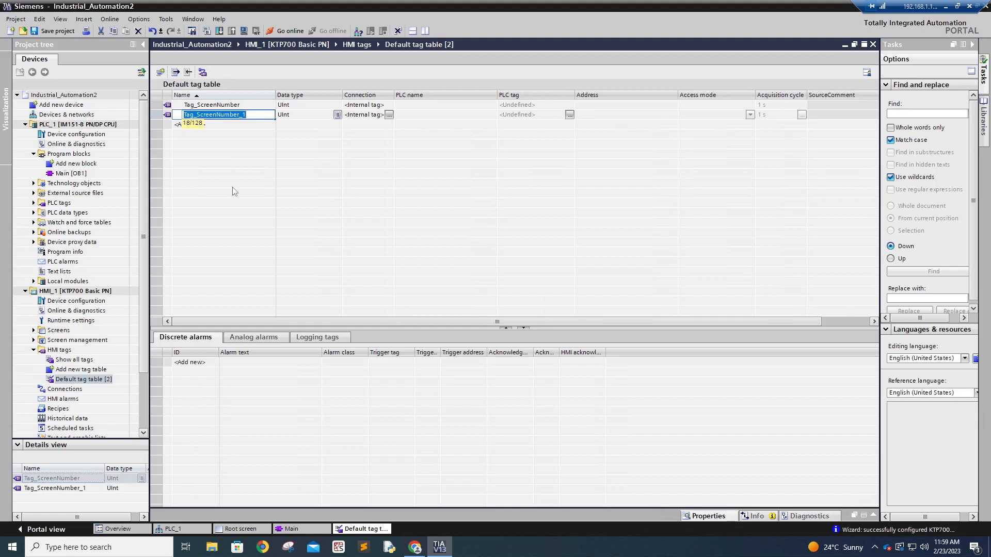
type("Swi")
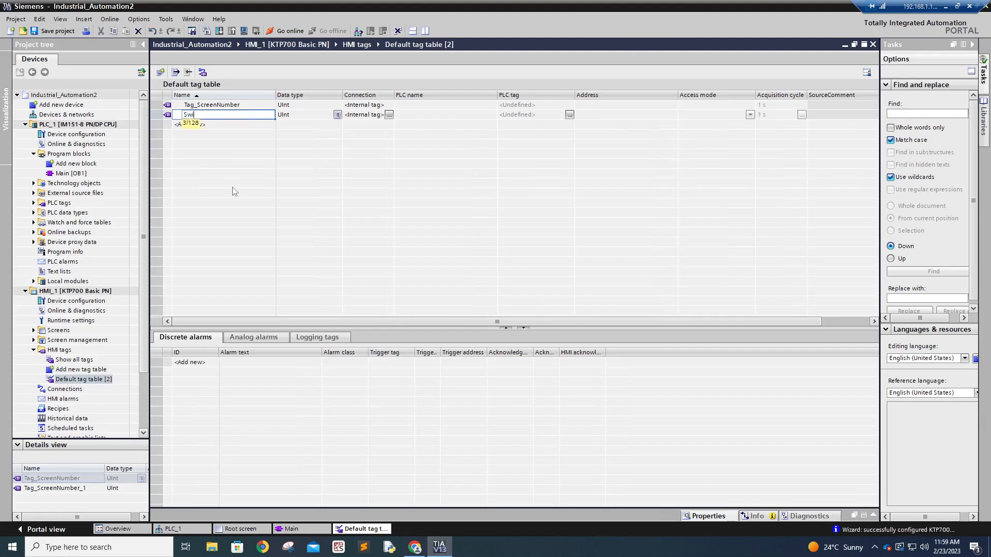
type("tch")
left_click(222, 125)
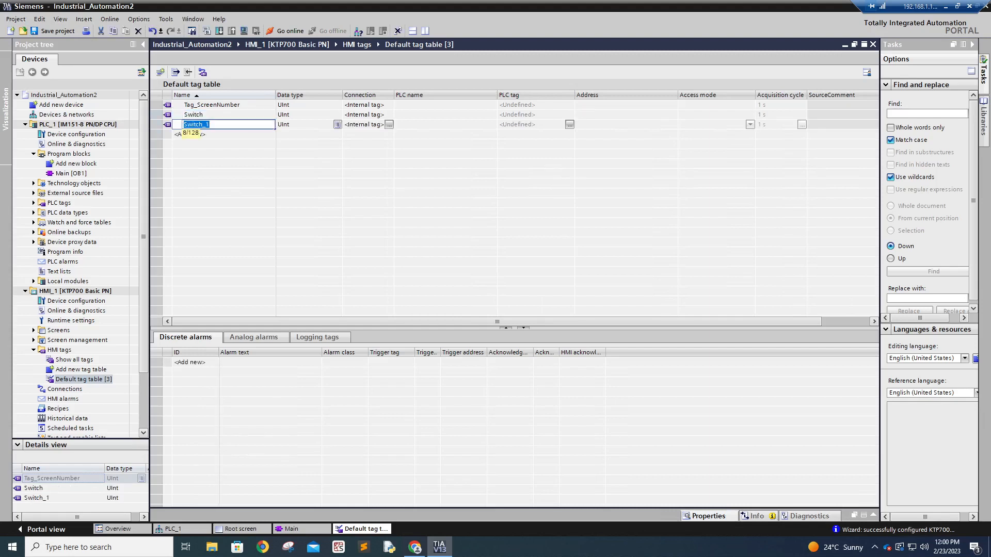
type("LED")
left_click(338, 115)
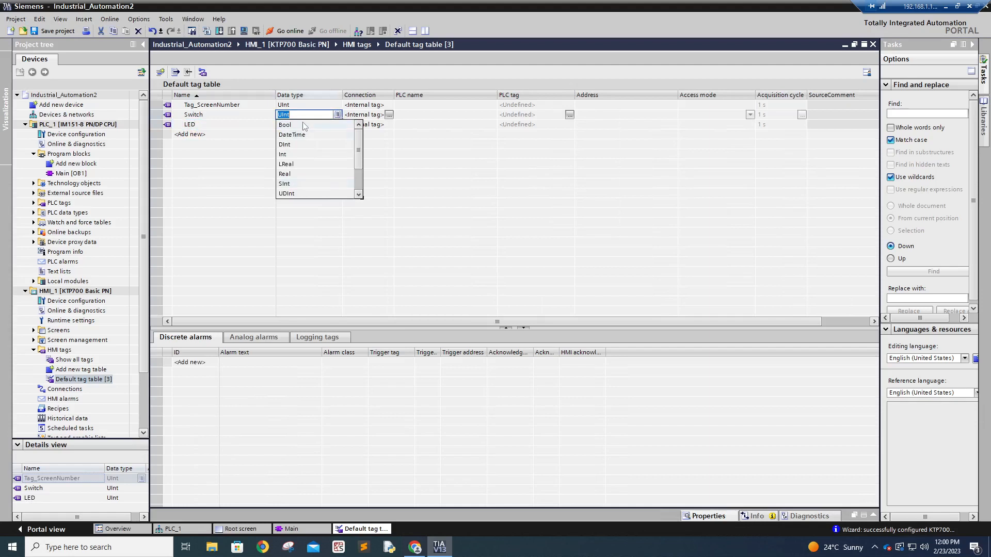
left_click(304, 125)
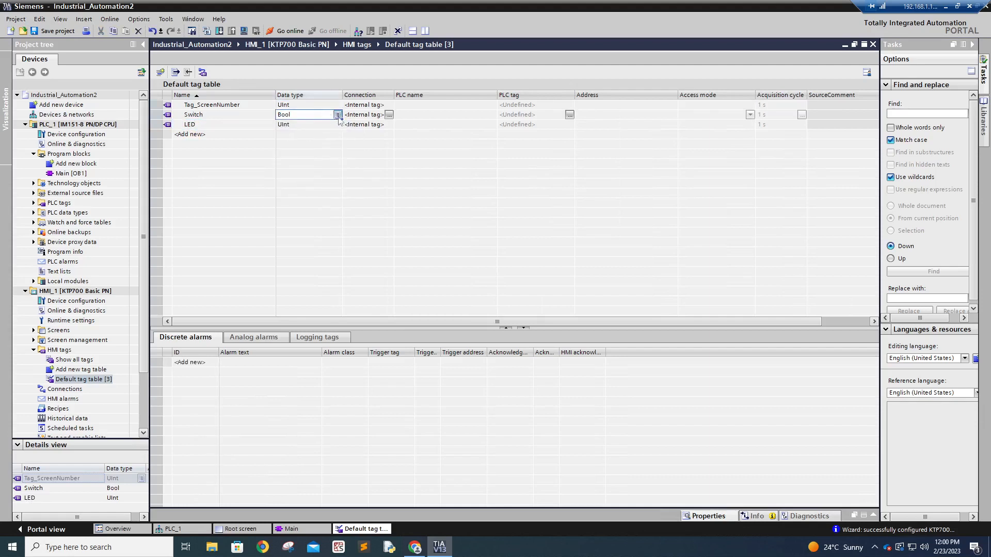
Assign HMI_Connection_1 as the connection of the Switch and LED tags
left_click(389, 115)
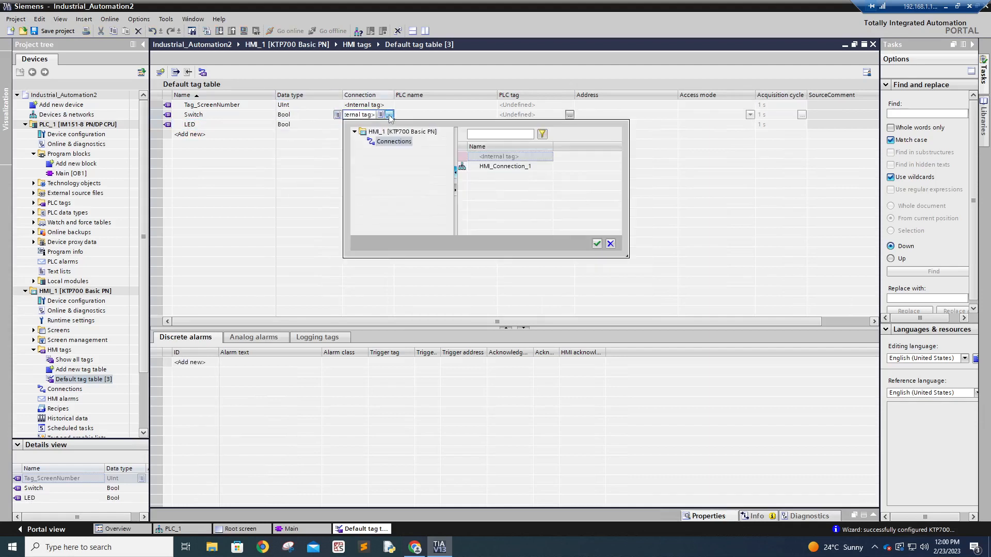
left_click(489, 168)
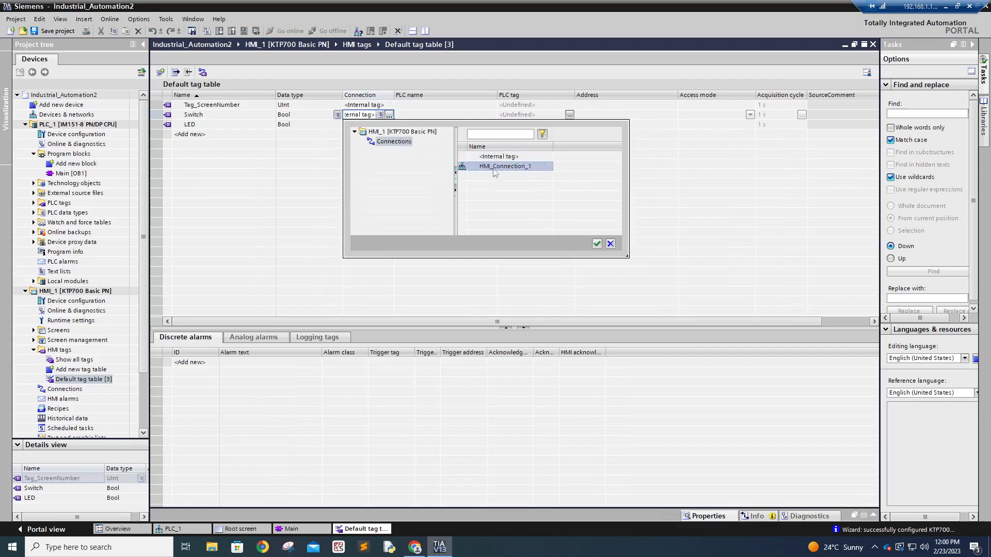
left_click(597, 244)
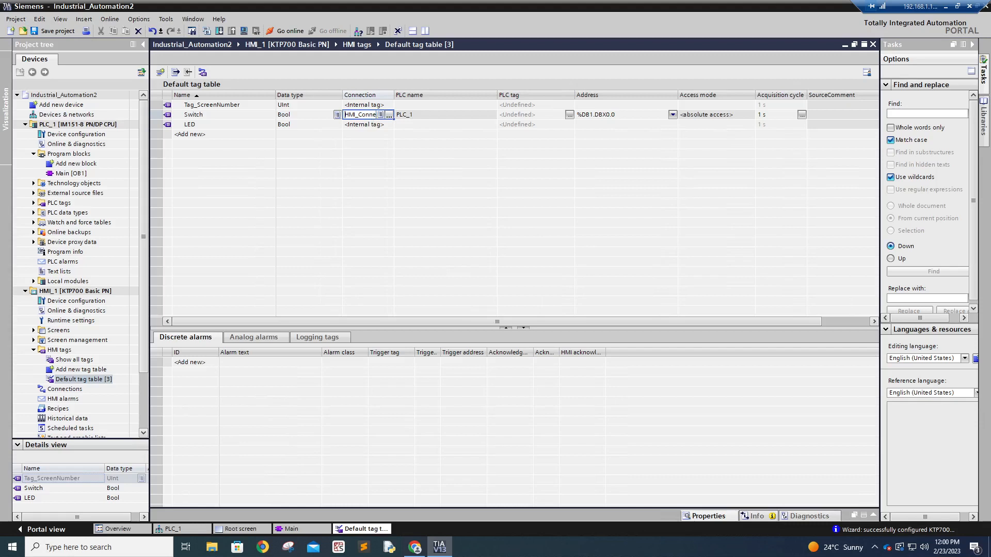
left_click(388, 127)
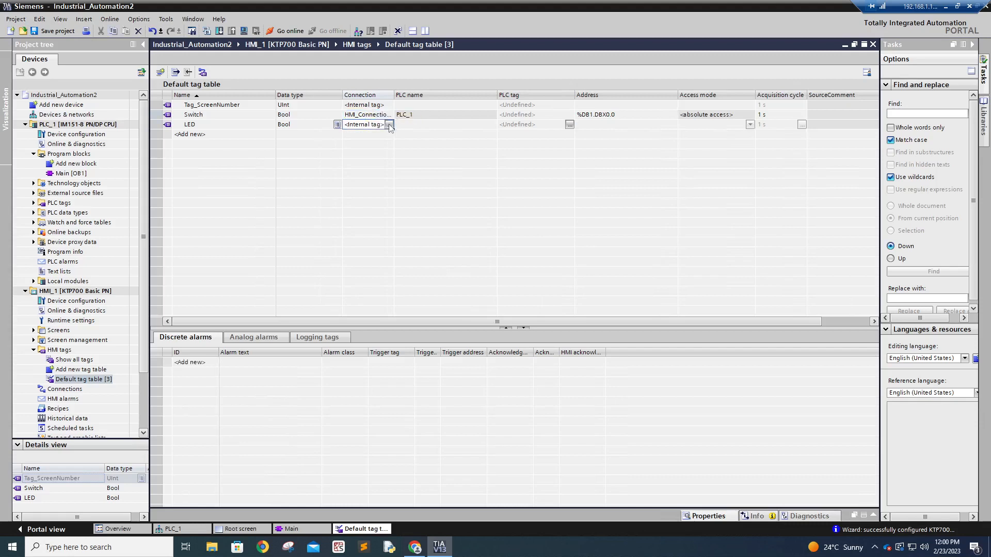
left_click(389, 125)
left_click(503, 176)
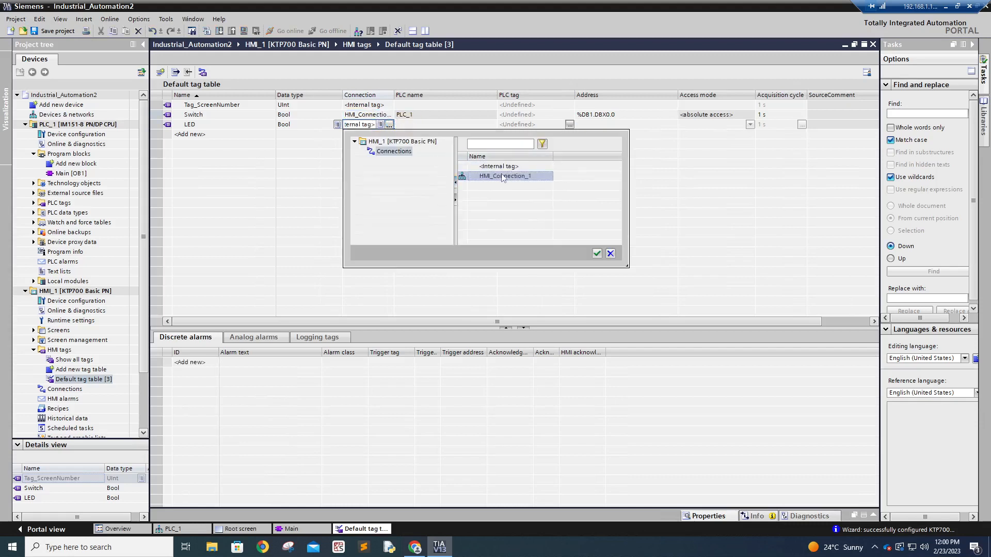
left_click(598, 252)
Check the connection and PLC name entries of the Switch and LED tags
left_click(423, 117)
left_click(417, 124)
left_click(417, 115)
left_click(413, 125)
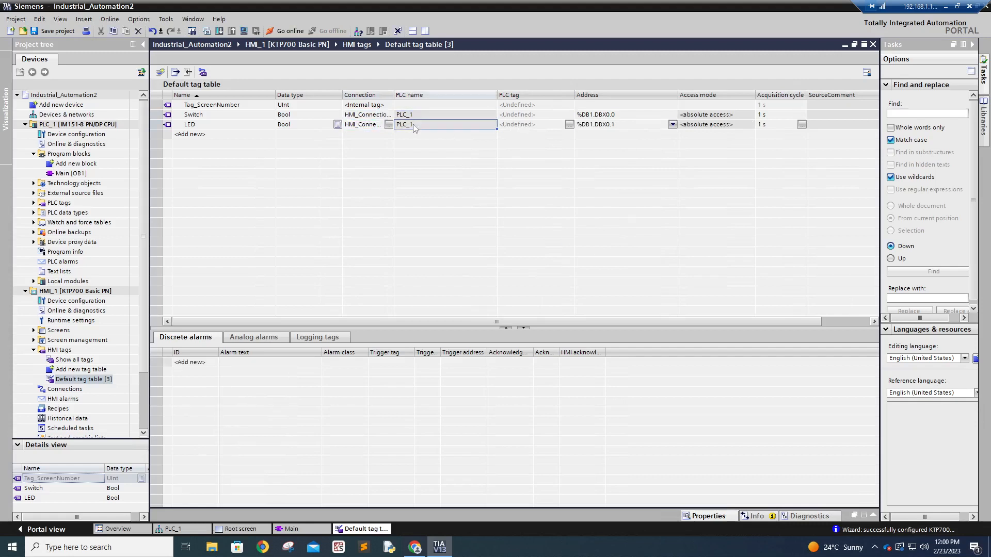
left_click(368, 116)
left_click(367, 125)
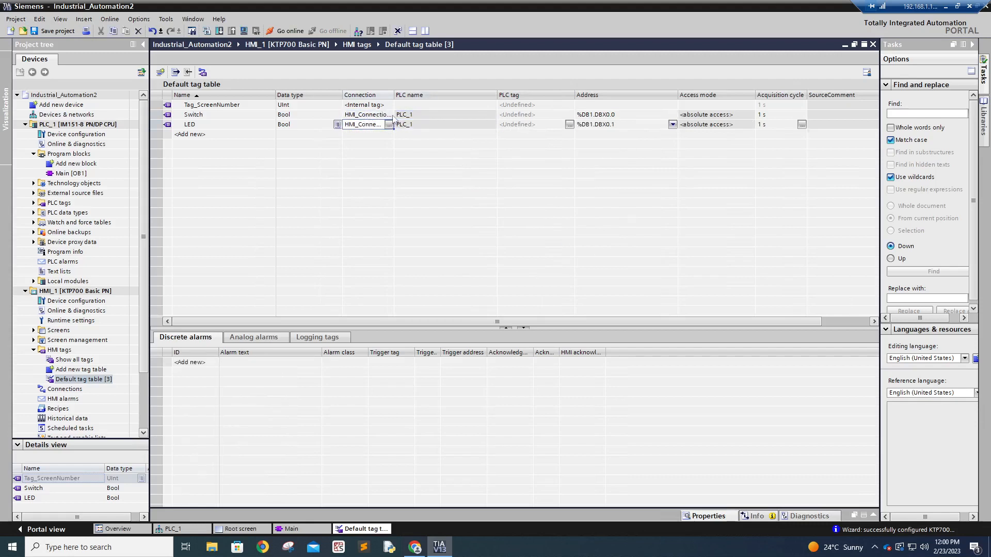
left_click(375, 116)
left_click(415, 115)
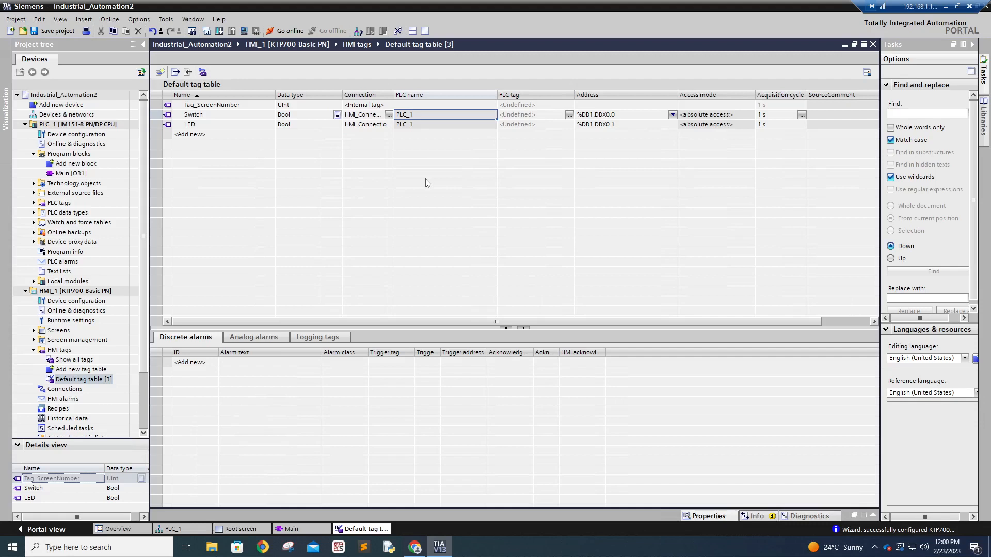
Set the Switch tag's address to %M0.0 by choosing operand identifier M
left_click(613, 116)
left_click(672, 116)
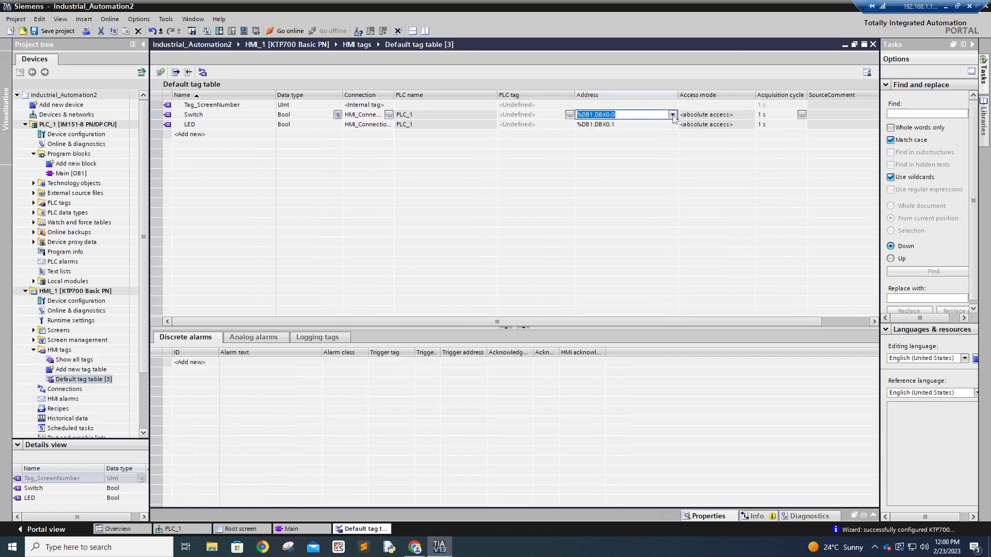
left_click(685, 136)
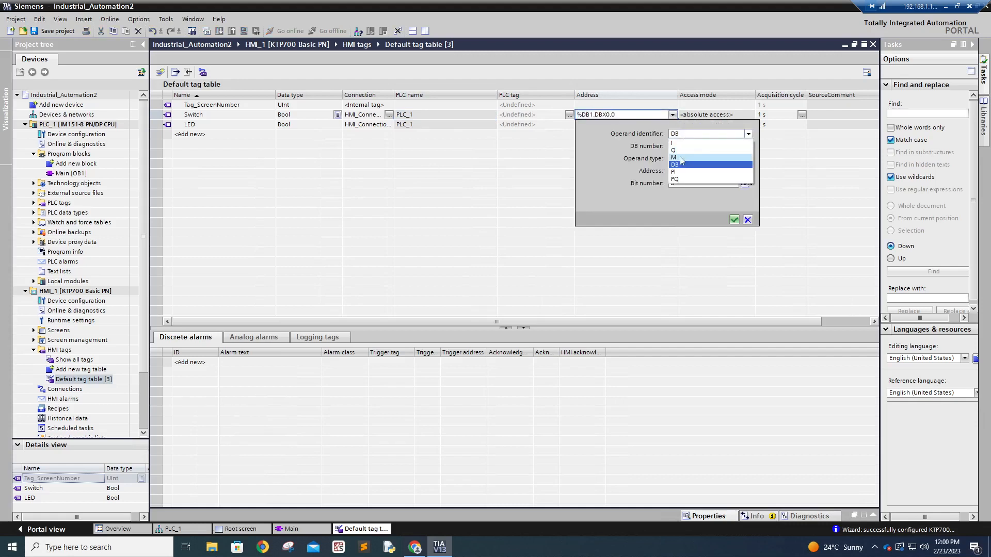
left_click(675, 157)
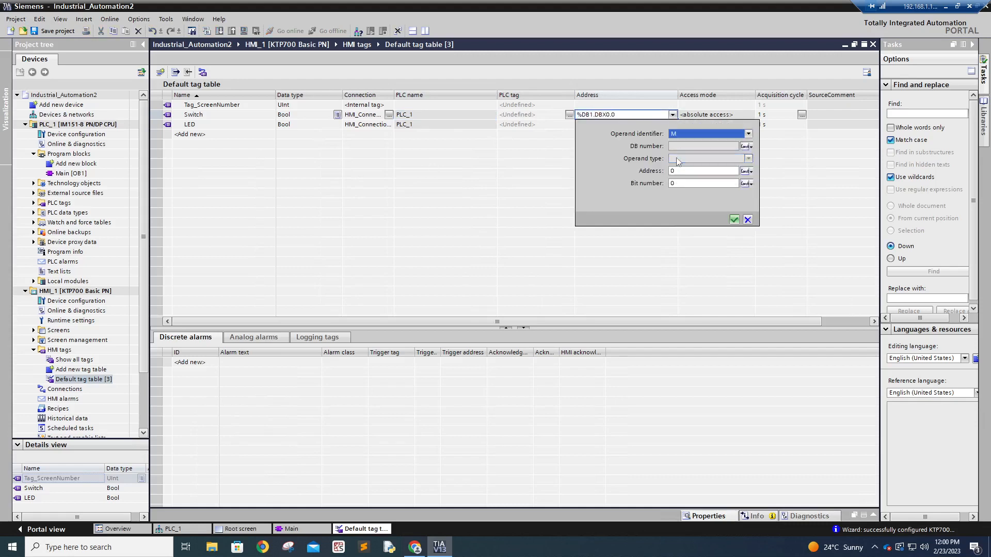
left_click(733, 220)
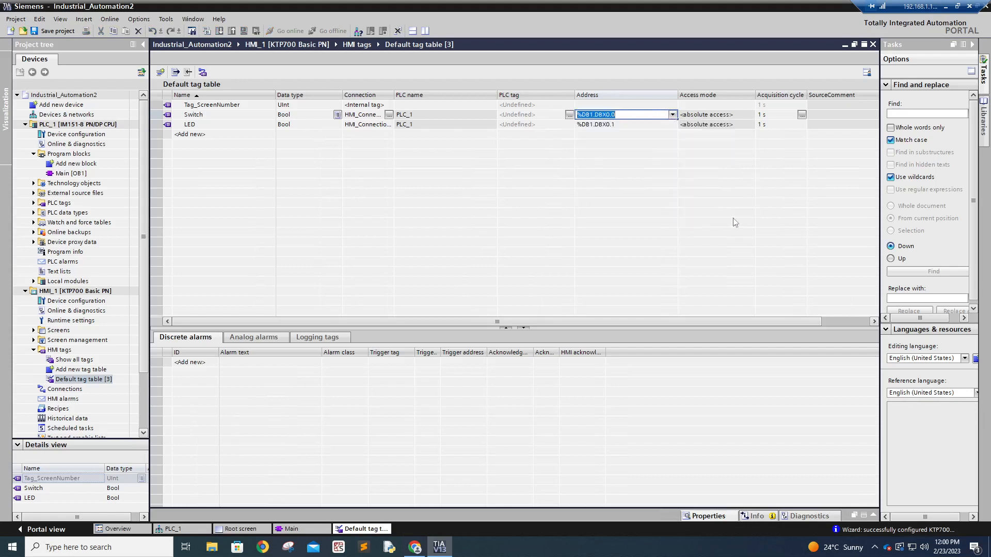
Set the LED tag's address to %Q0.0 using operand identifier Q and bit number 0, and save the project
left_click(669, 125)
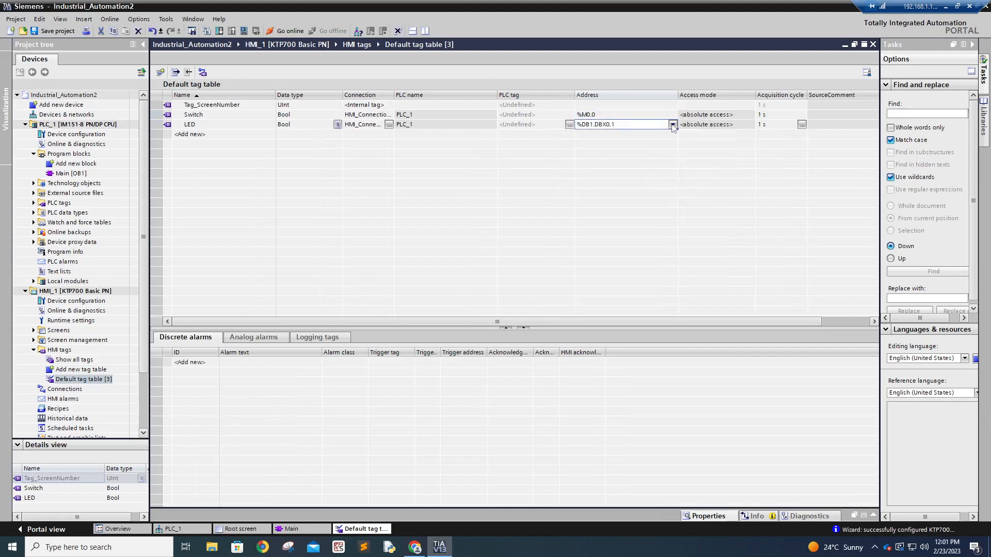
left_click(672, 125)
left_click(682, 144)
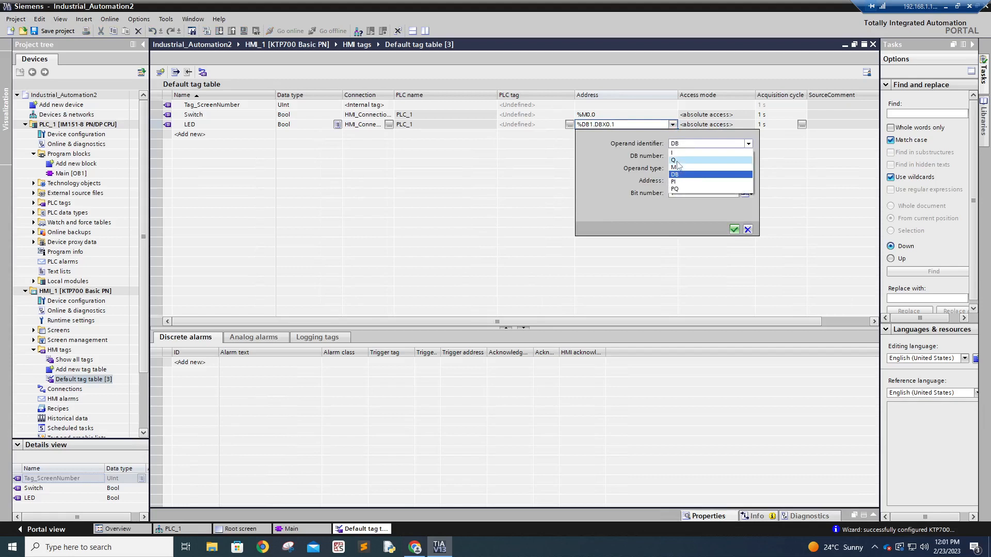
left_click(677, 161)
type("0")
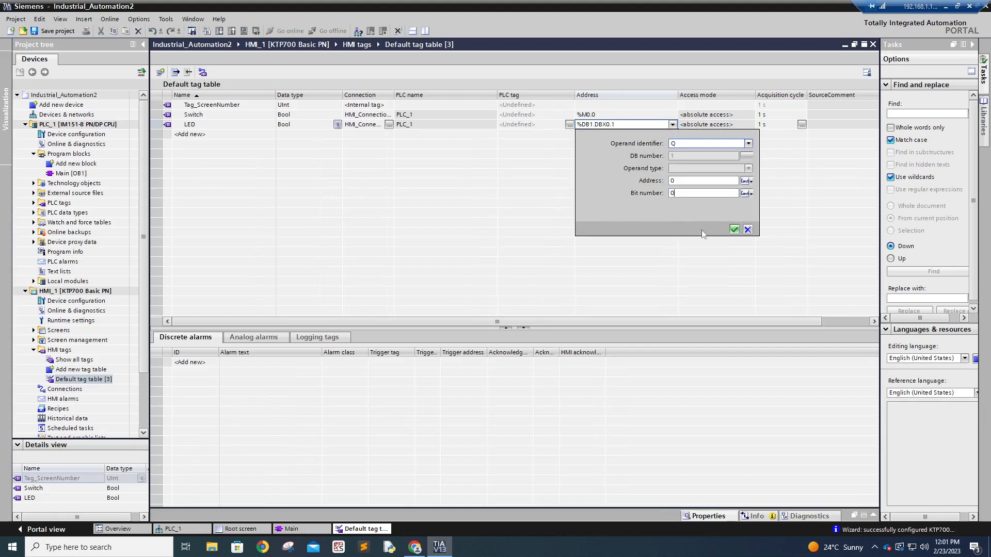
left_click(734, 229)
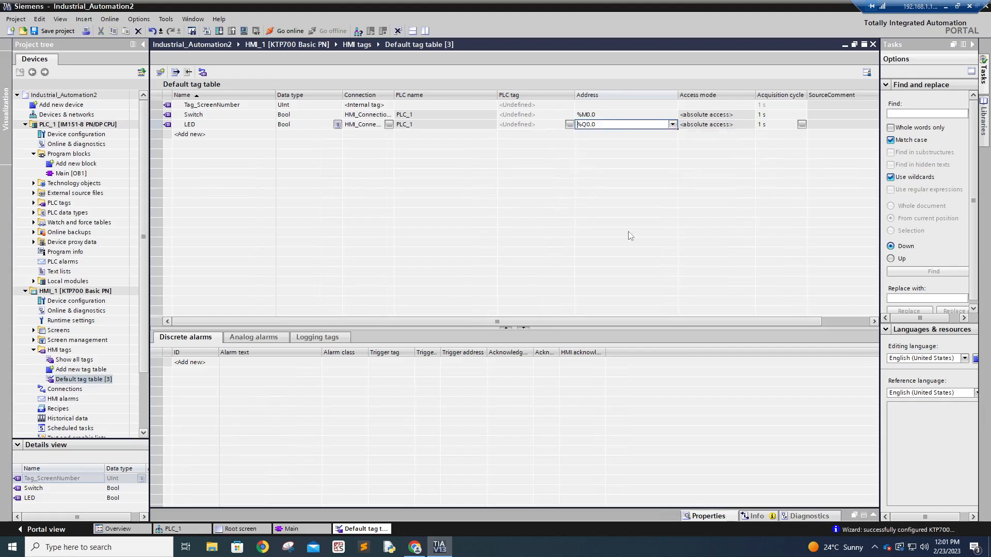
left_click(43, 31)
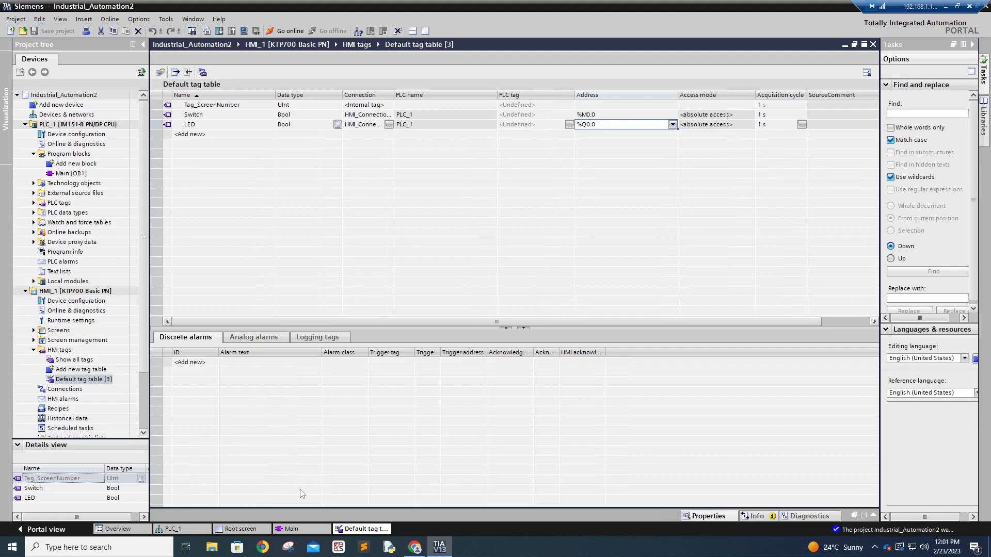
Open the device configuration of HMI_1 and switch to the network view to check its connection with PLC_1
left_click(261, 531)
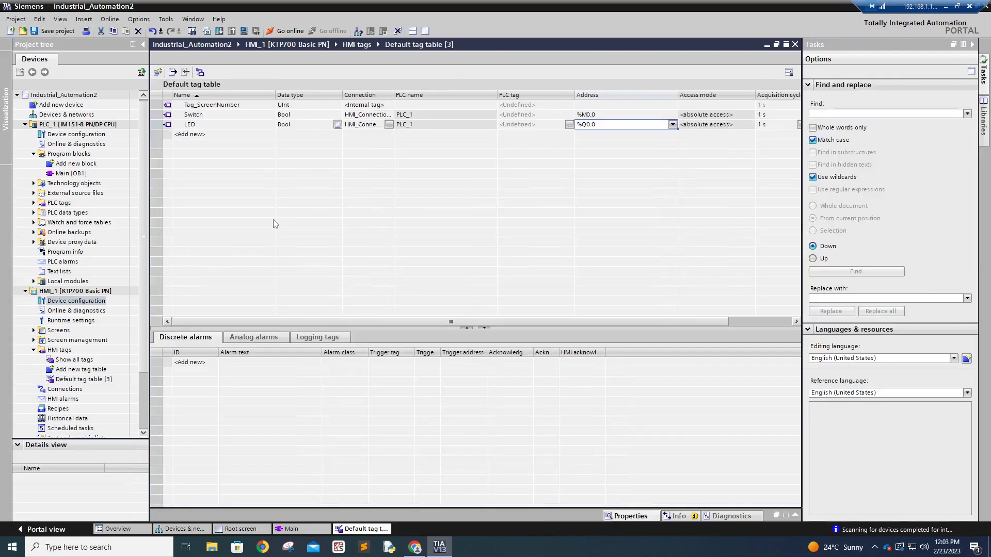
left_click(45, 292)
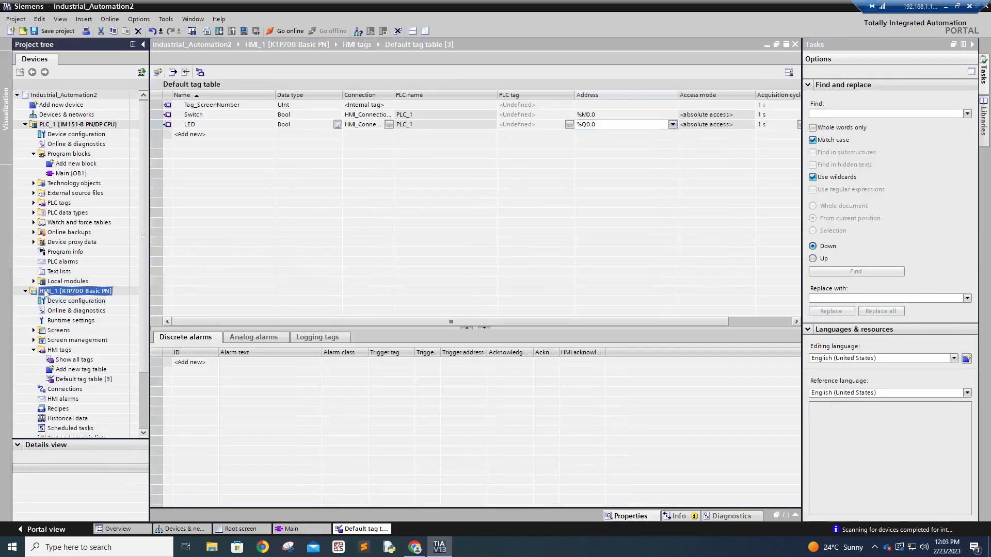
left_click(54, 302)
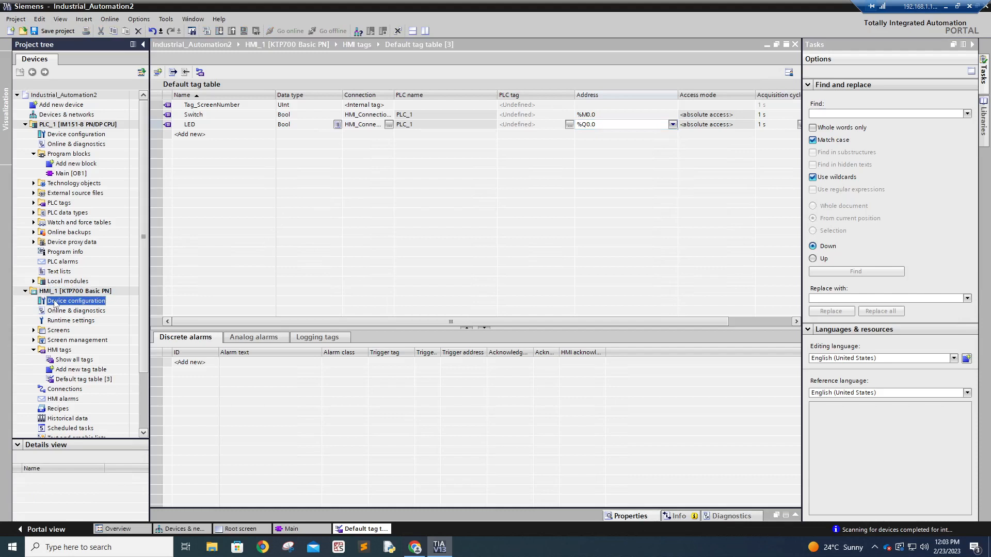
double_click(54, 302)
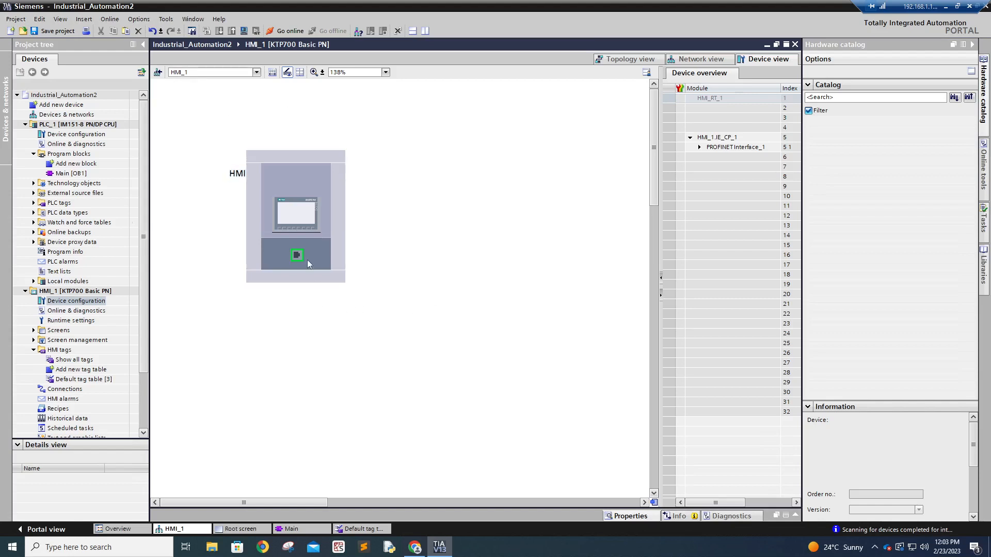
left_click(692, 61)
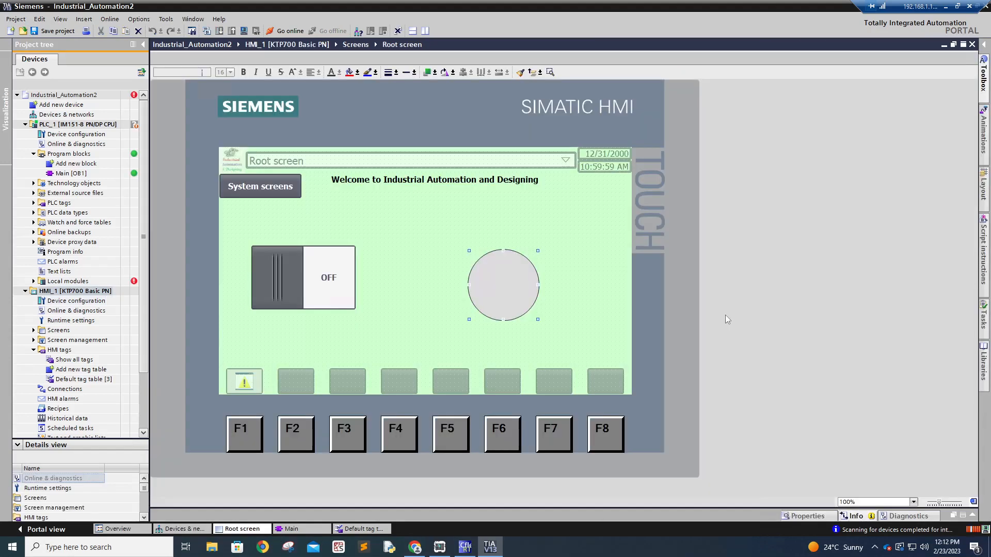
Scan for accessible devices on the PLCSIM interface, refresh the list and show the selected node
left_click(358, 31)
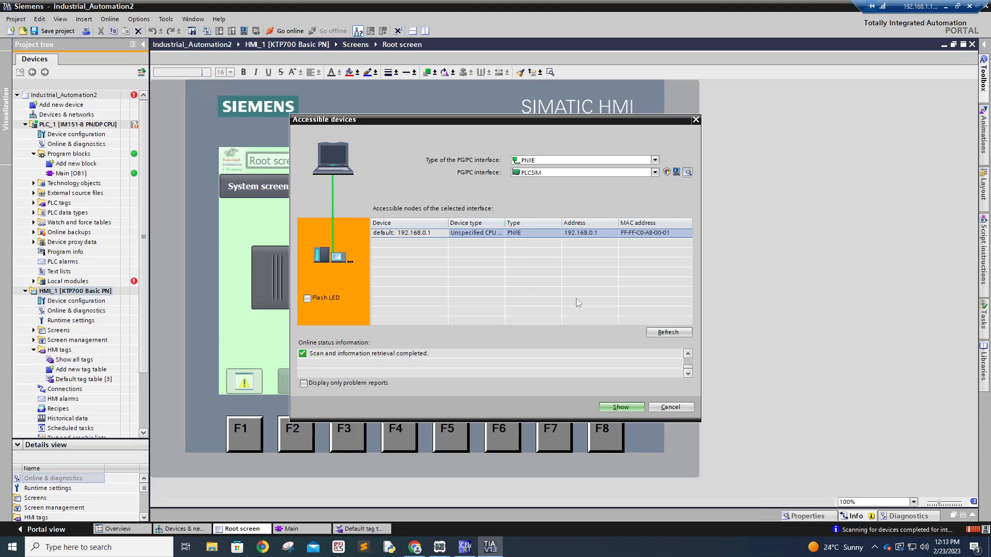
left_click(663, 334)
left_click(624, 407)
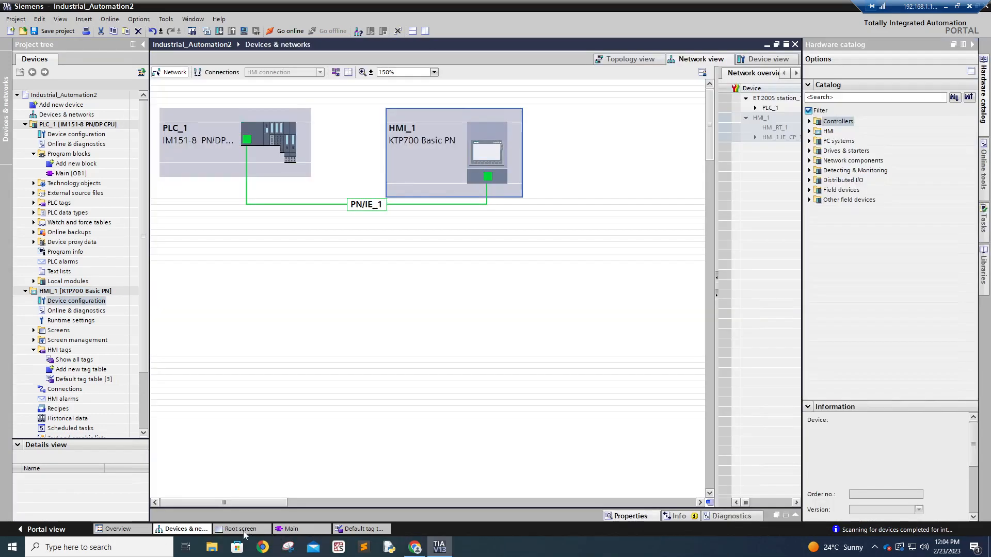
Place a switch element on the root screen below the System screens button and enlarge it
left_click(241, 529)
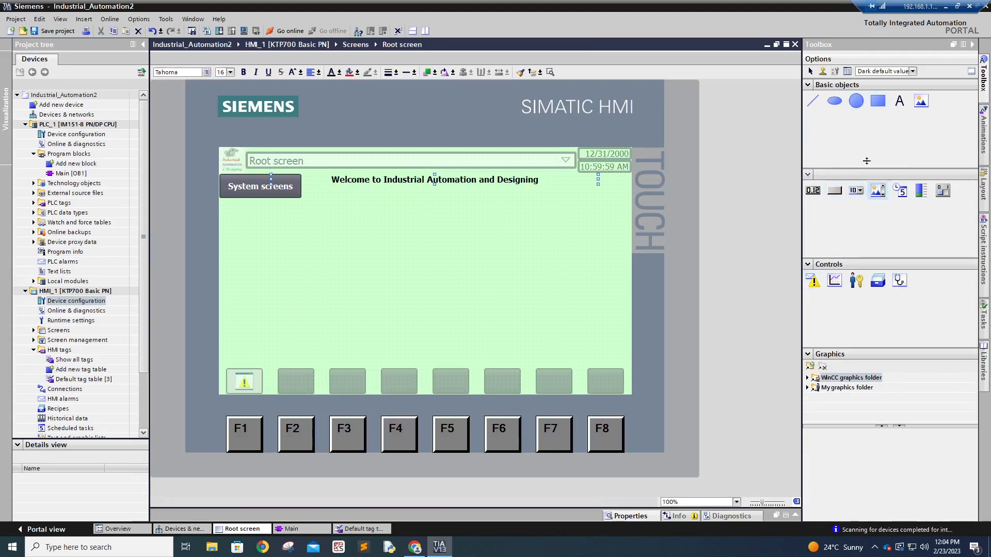
left_click_drag(943, 193, 253, 243)
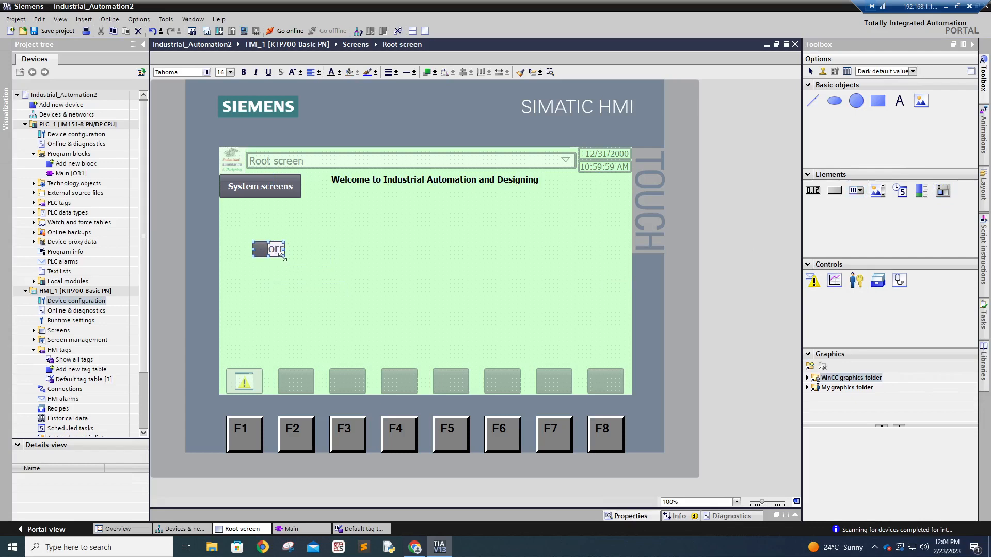
left_click_drag(306, 292, 356, 304)
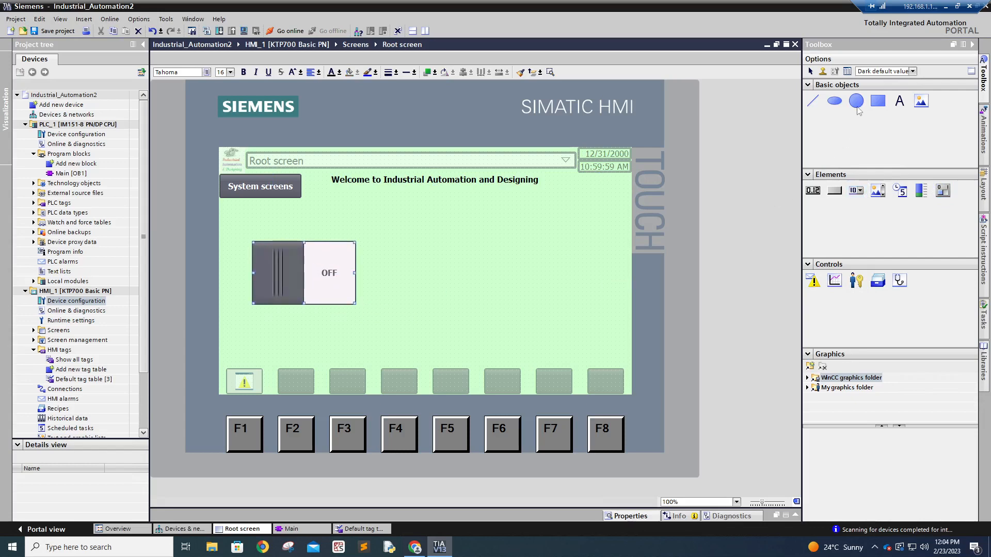
Draw a circle on the root screen to the right of the switch to serve as the LED
left_click(856, 100)
left_click_drag(477, 250, 542, 311)
left_click_drag(542, 311, 551, 314)
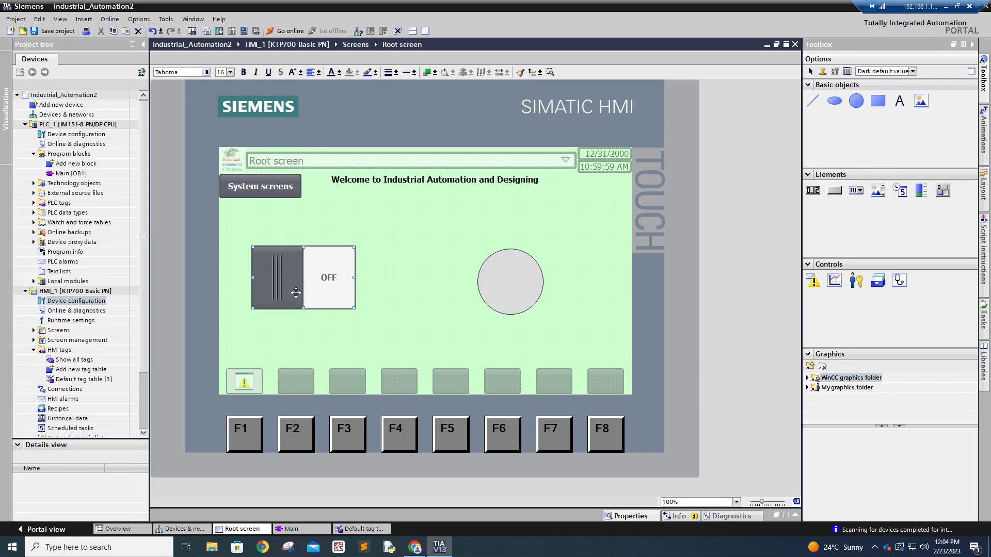
Assign the Switch tag from the default tag table as the process tag of the switch element
double_click(287, 278)
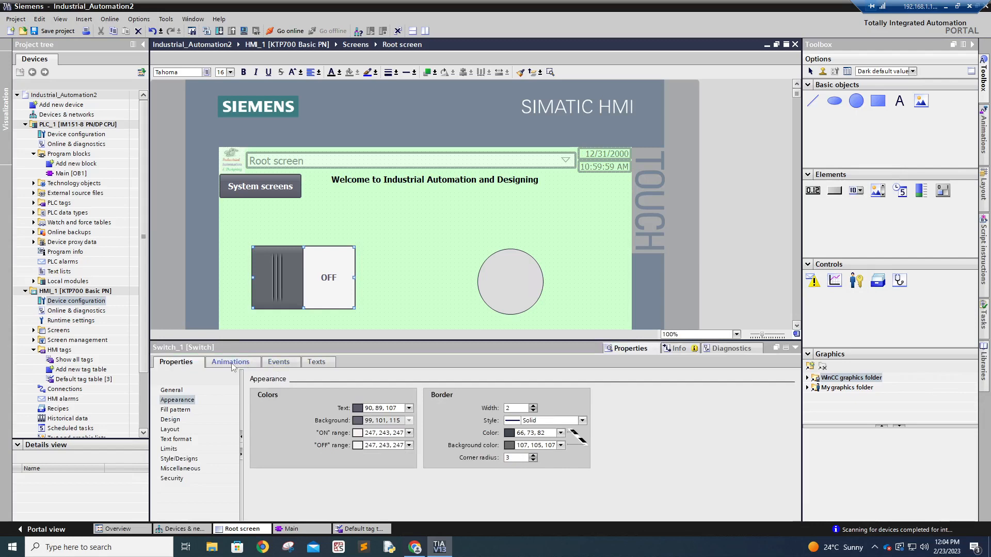
left_click(172, 390)
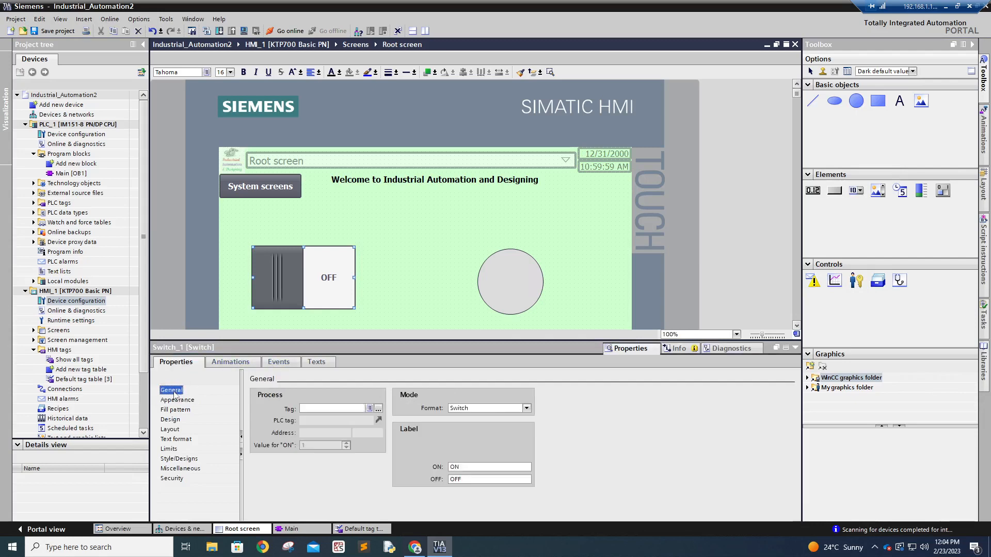
left_click(379, 408)
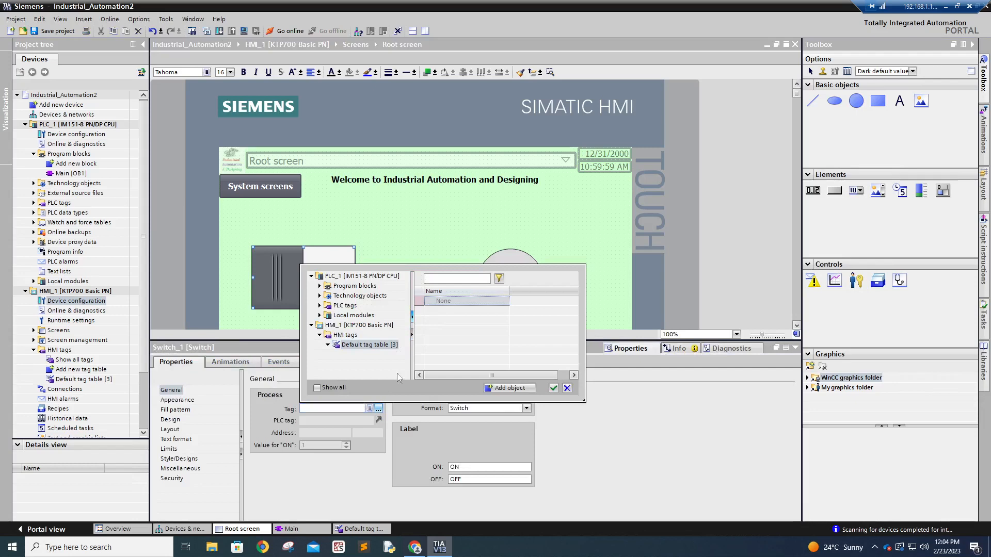
double_click(443, 320)
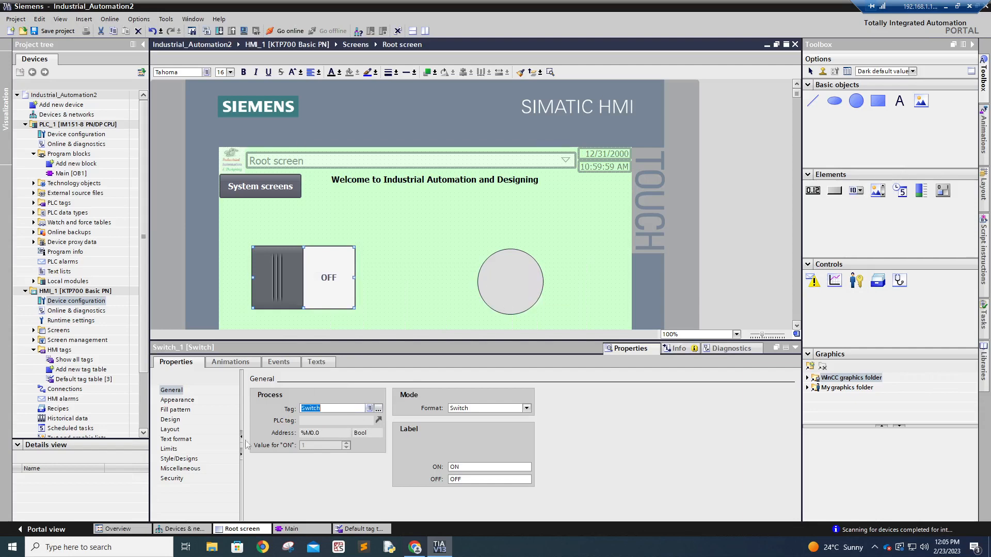
left_click(175, 401)
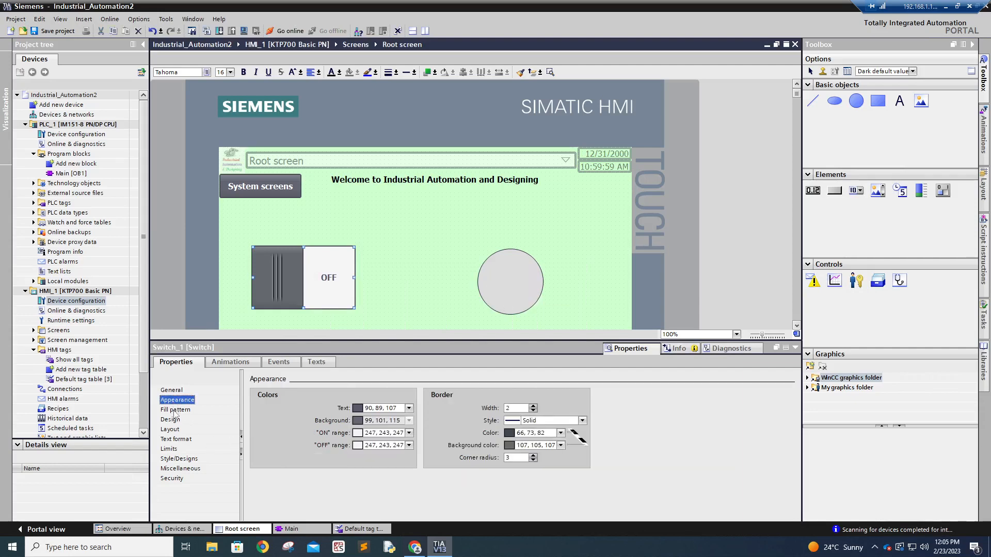
left_click(174, 411)
left_click(174, 420)
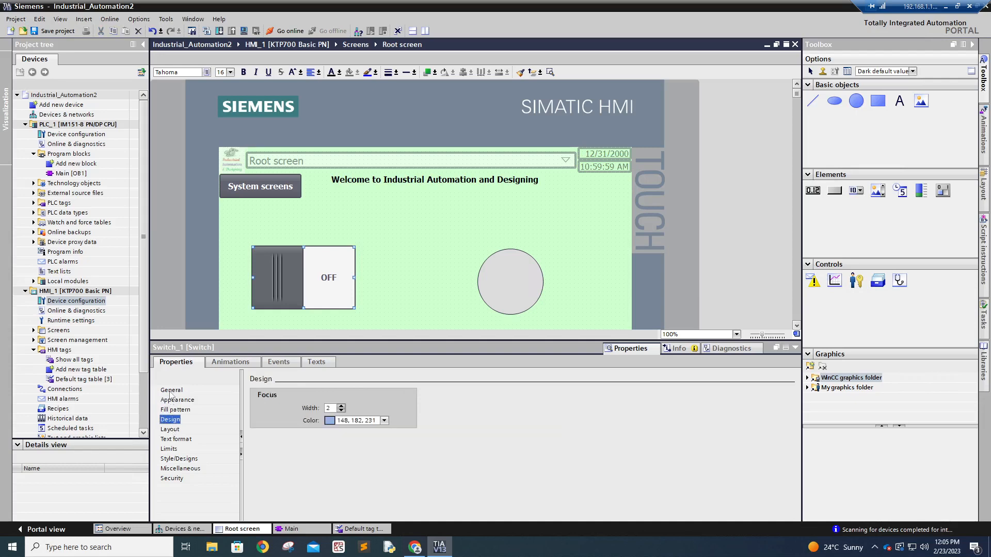
left_click(170, 391)
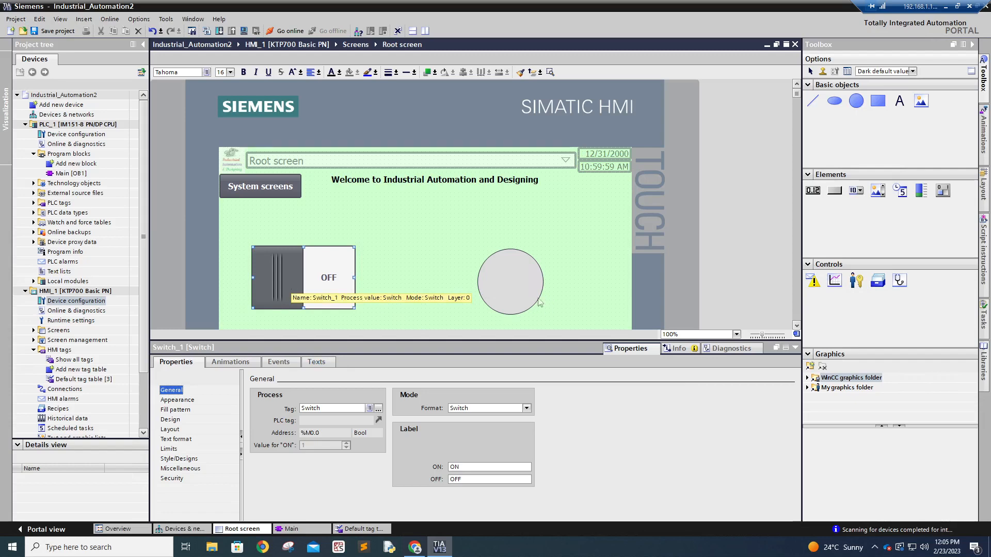
Add an Appearance animation to the circle and link it to the LED tag
left_click(500, 275)
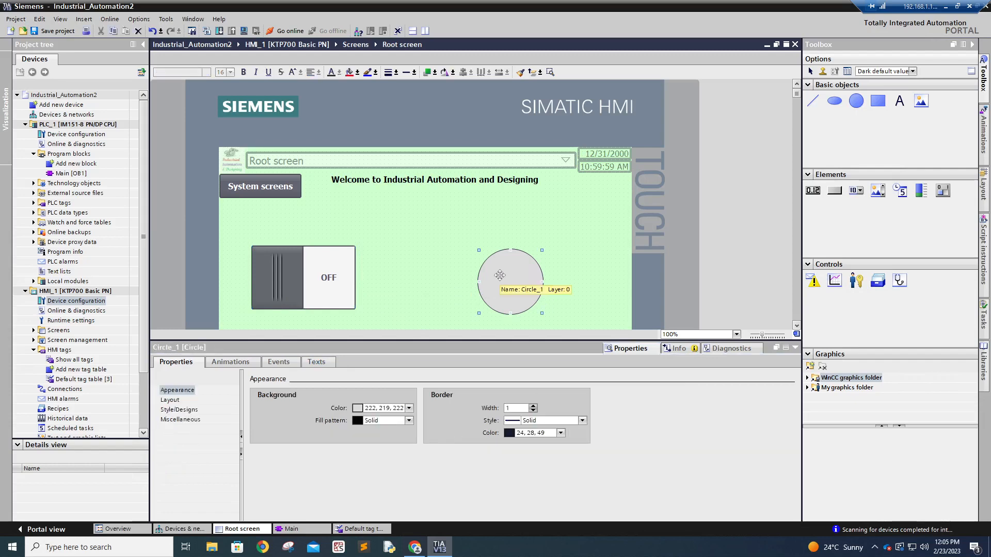
left_click(223, 365)
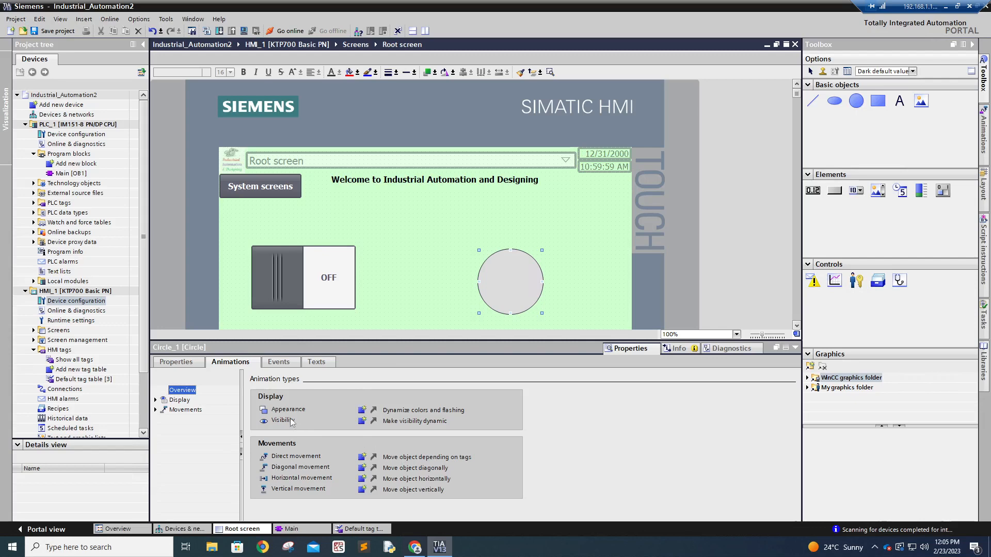
left_click(363, 415)
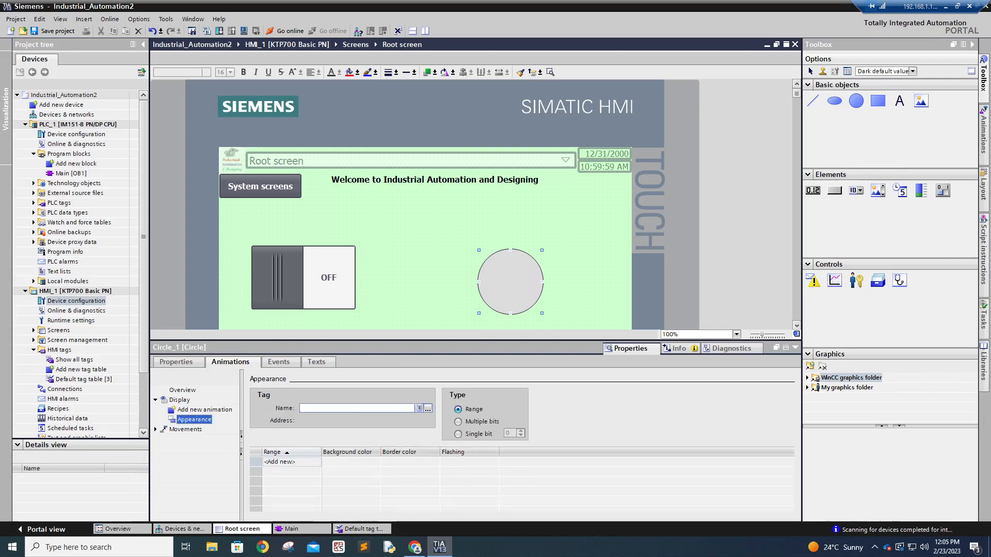
left_click(305, 463)
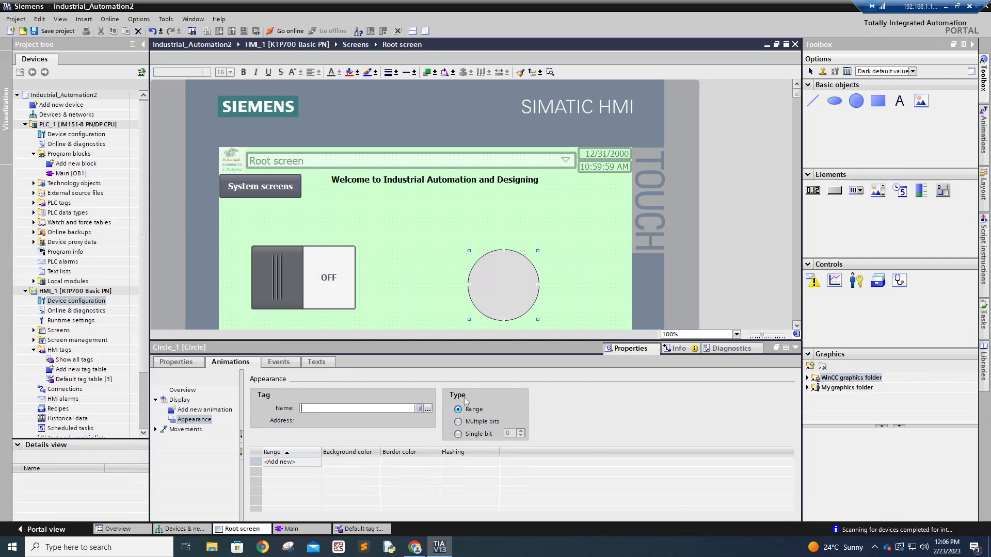
left_click(458, 435)
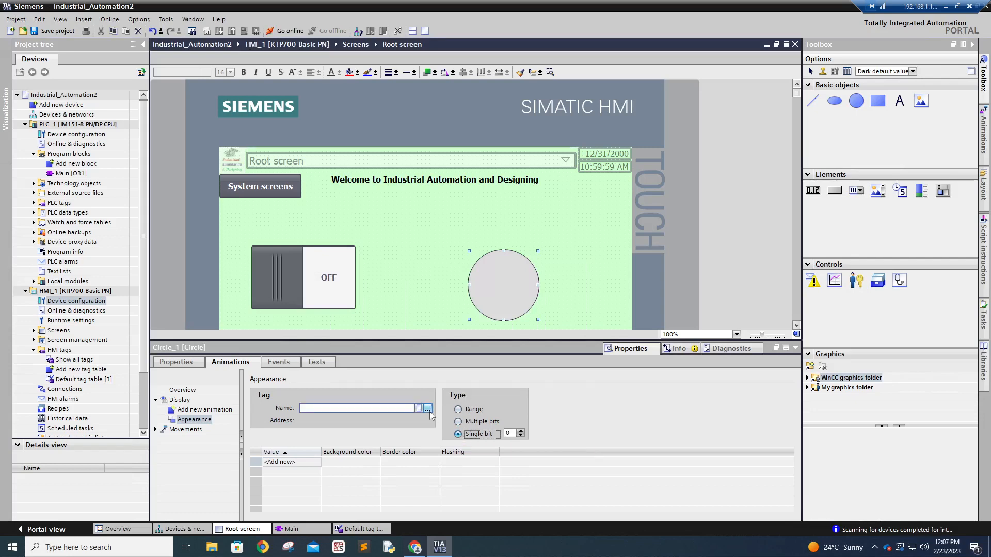
left_click(427, 408)
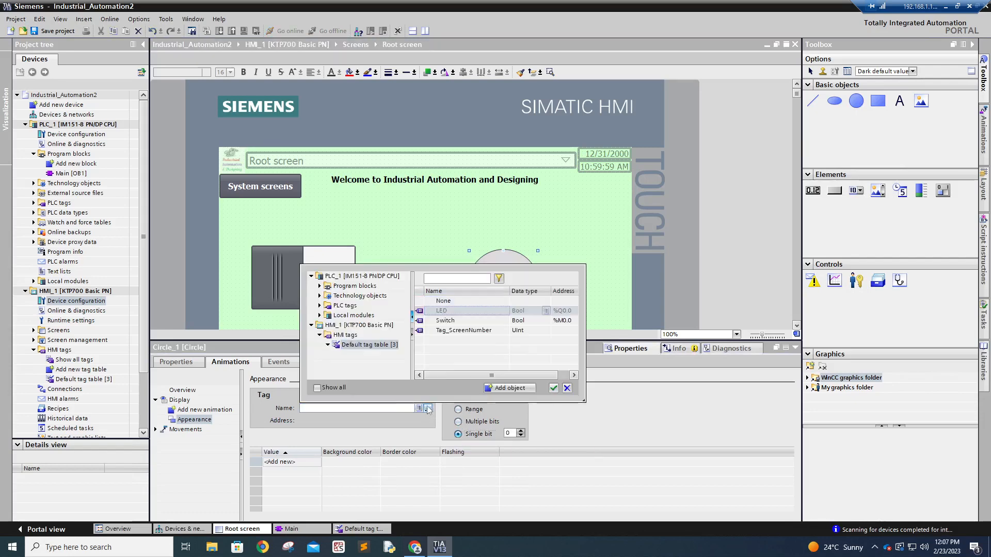
double_click(442, 311)
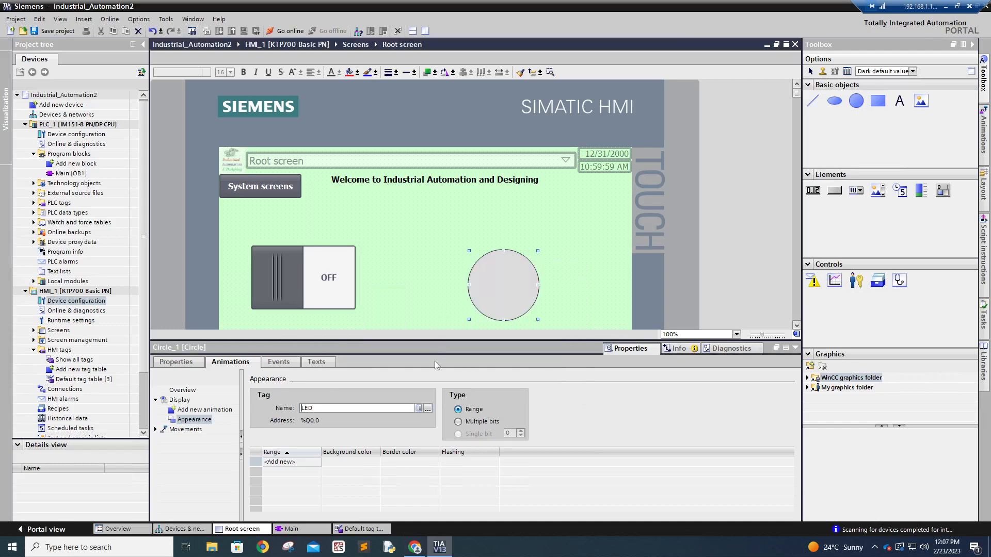
Add range values 0 and 1 to the circle's appearance animation and set the background color for 1 to green (0, 255, 0)
left_click(291, 464)
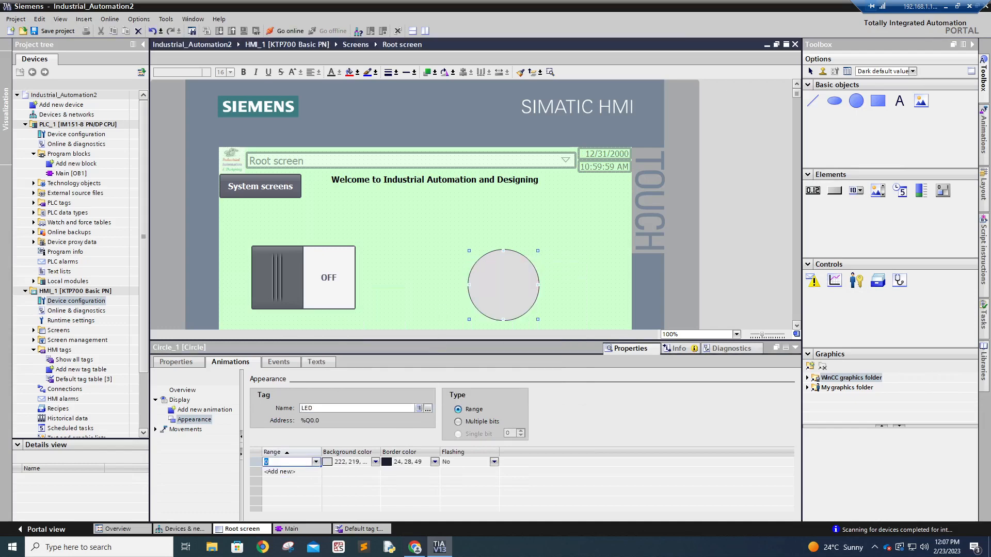
left_click(302, 474)
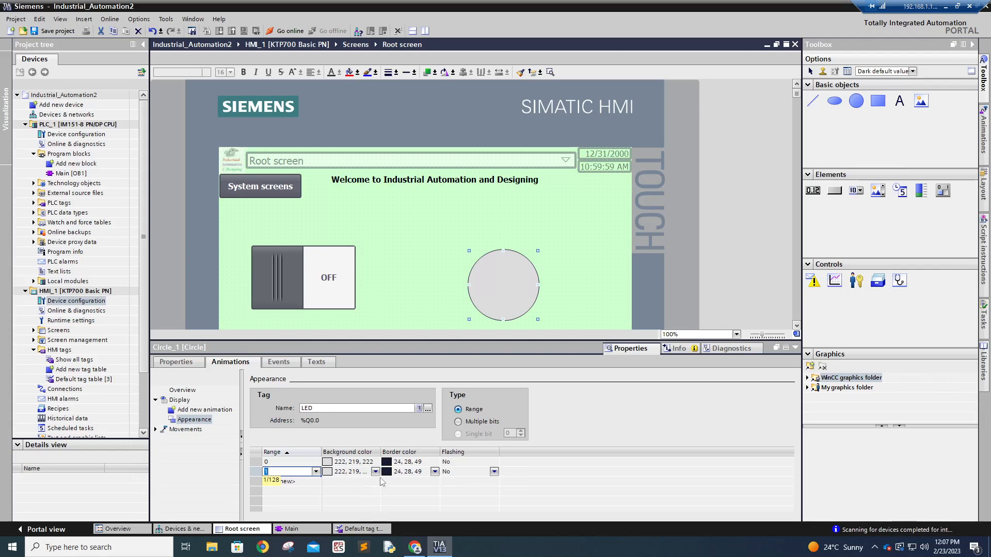
left_click(337, 463)
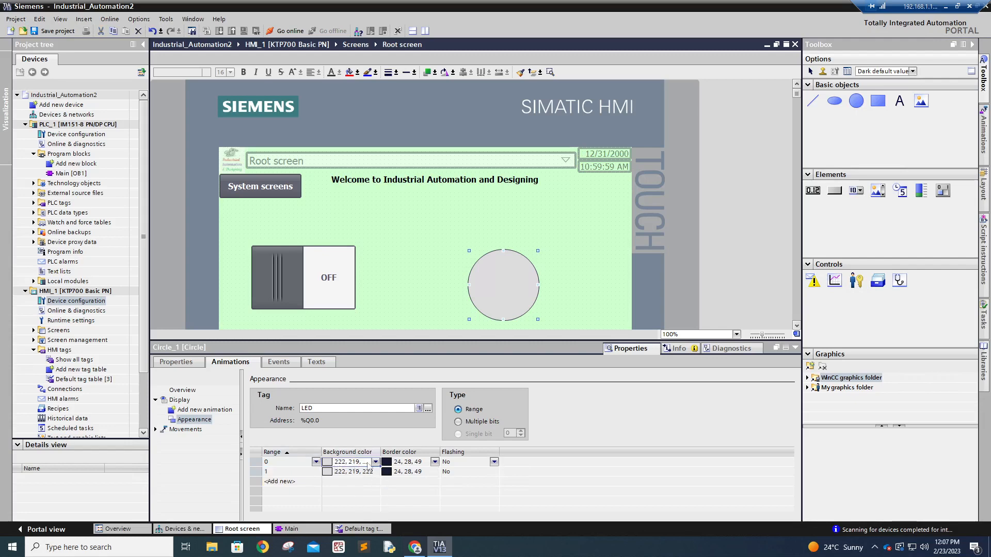
left_click(378, 474)
left_click(375, 472)
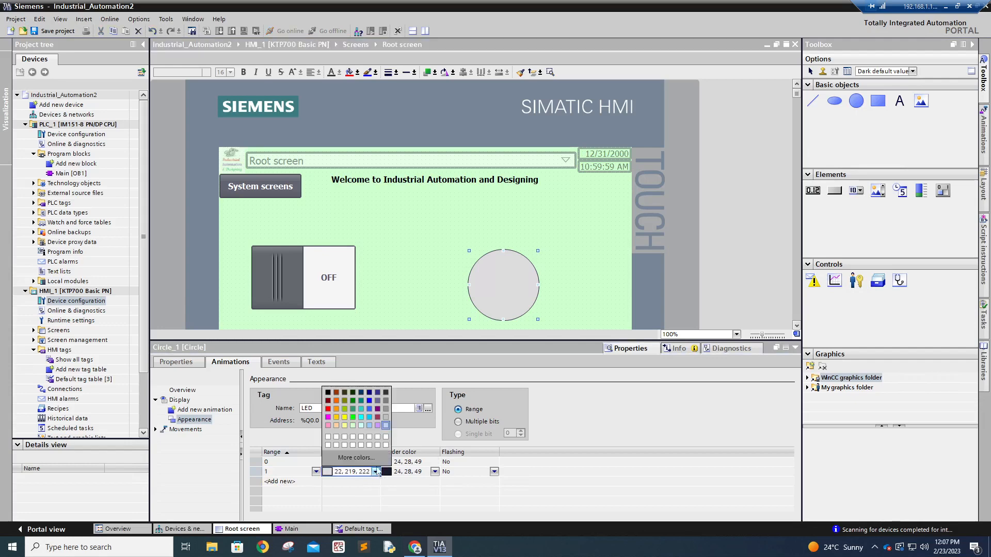
left_click(358, 421)
left_click(364, 483)
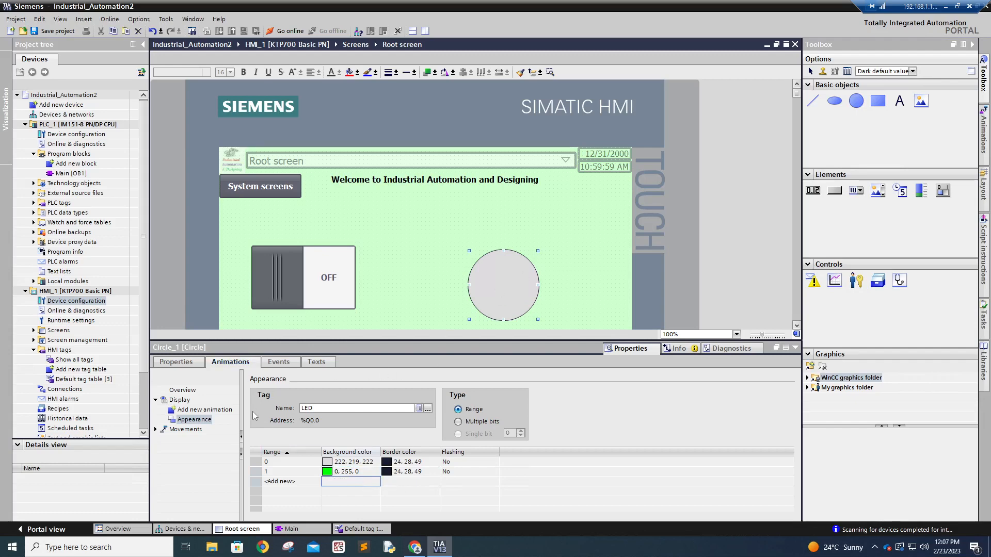
Open the Main [OB1] block of PLC_1, start its simulation and shrink the S7-PLCSIM window
left_click(794, 347)
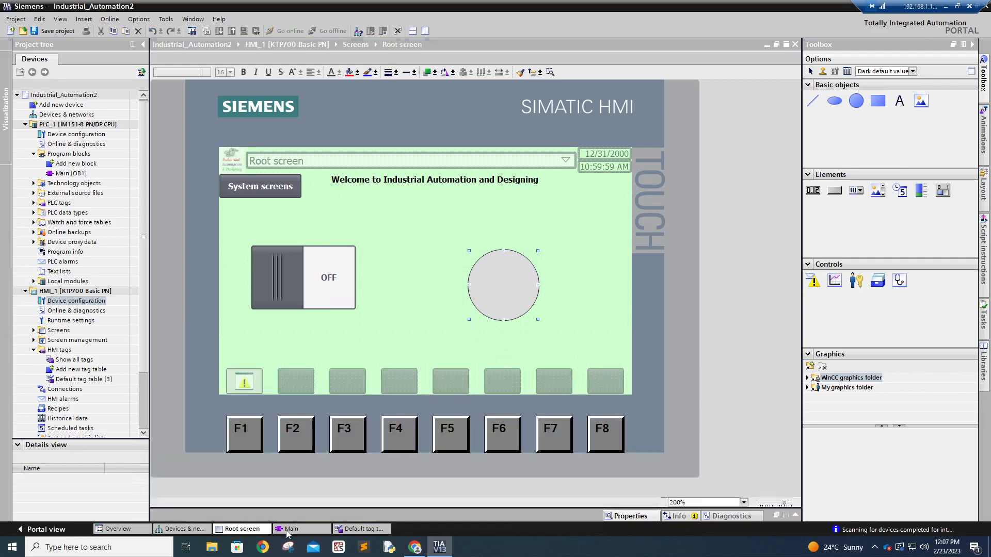
left_click(287, 531)
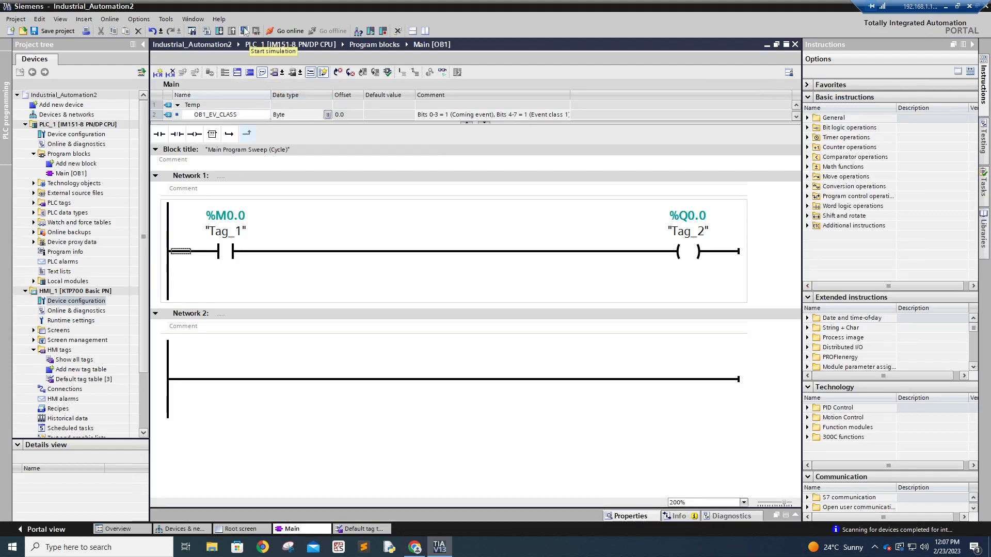
left_click(244, 31)
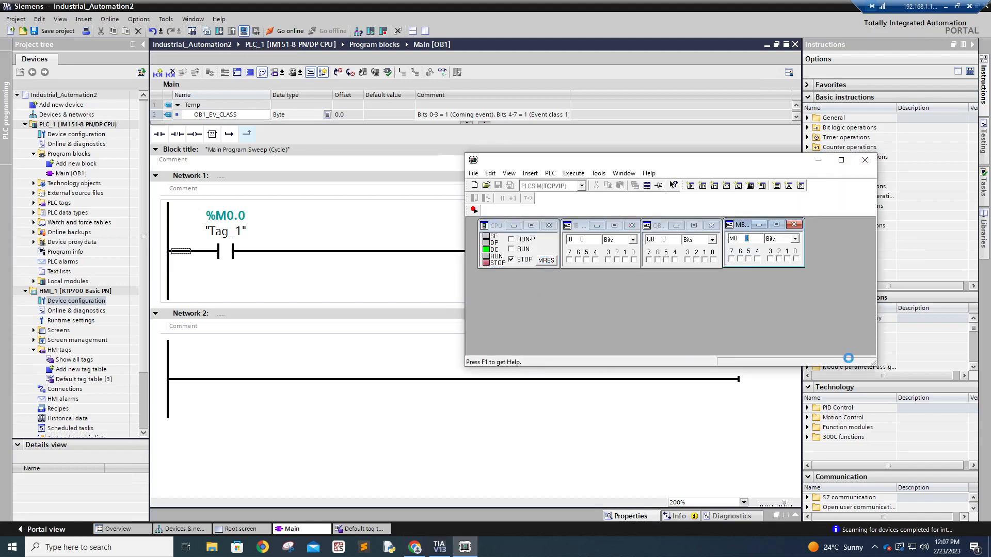
left_click_drag(876, 365, 820, 304)
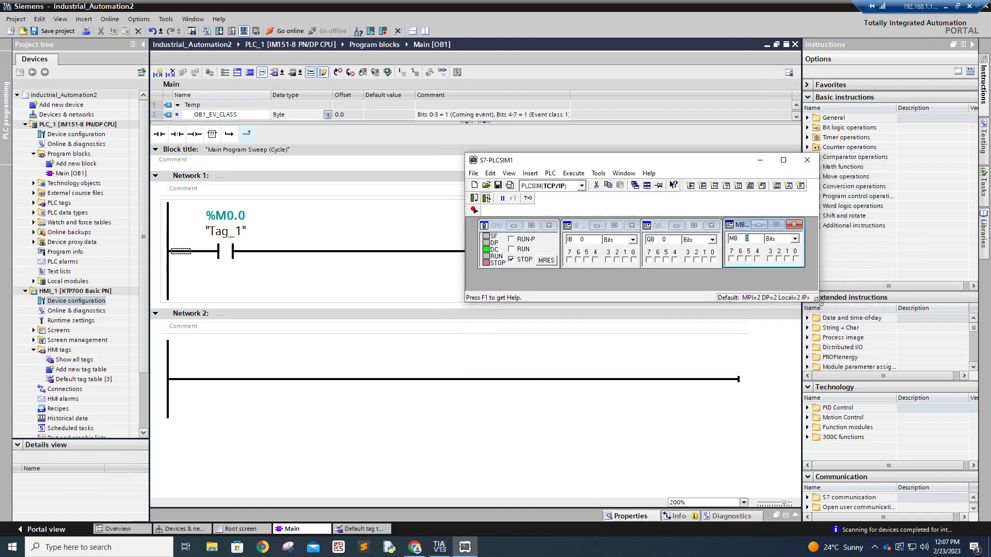
Switch the simulated CPU to RUN-P and select PLCSIM(TCP/IP) as its interface
left_click(512, 240)
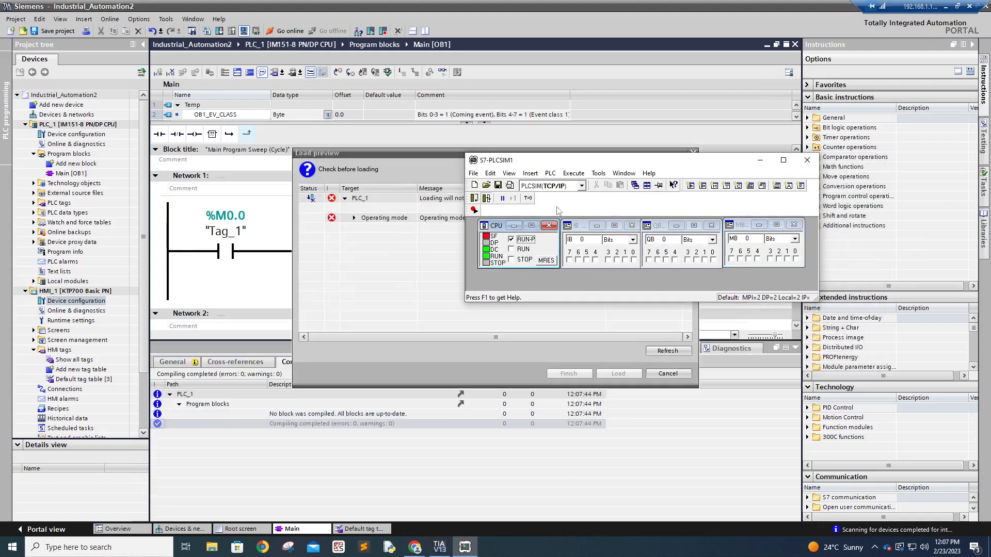
left_click(581, 186)
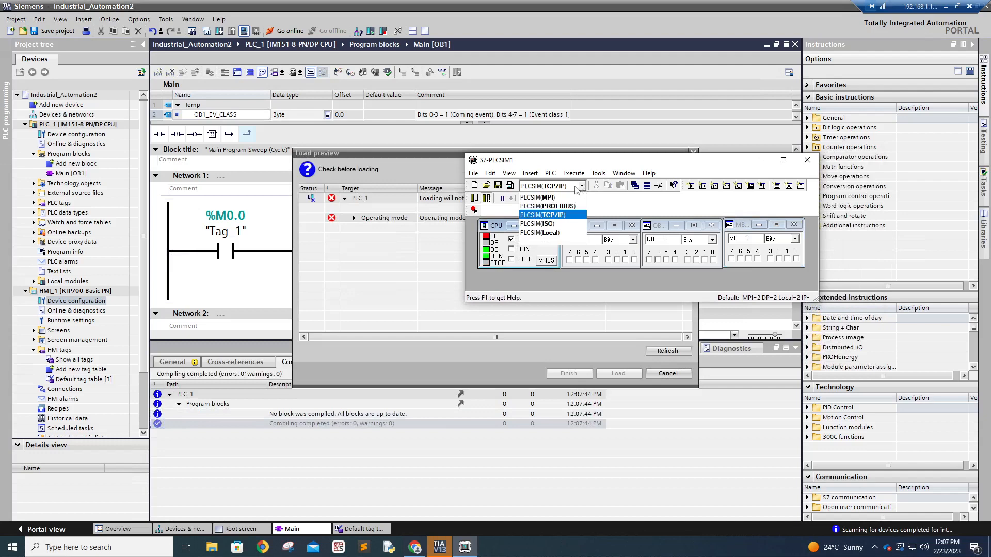
left_click(538, 216)
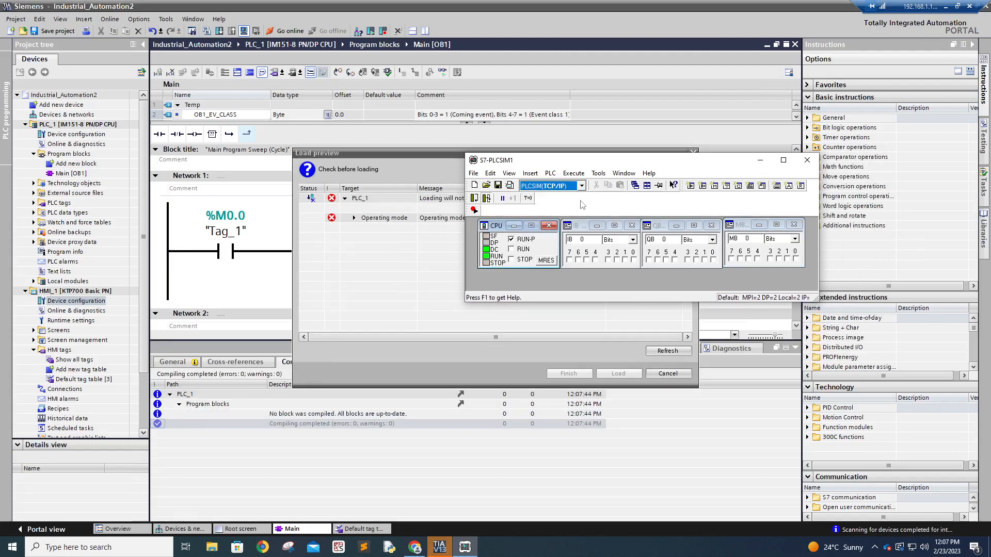
left_click(760, 164)
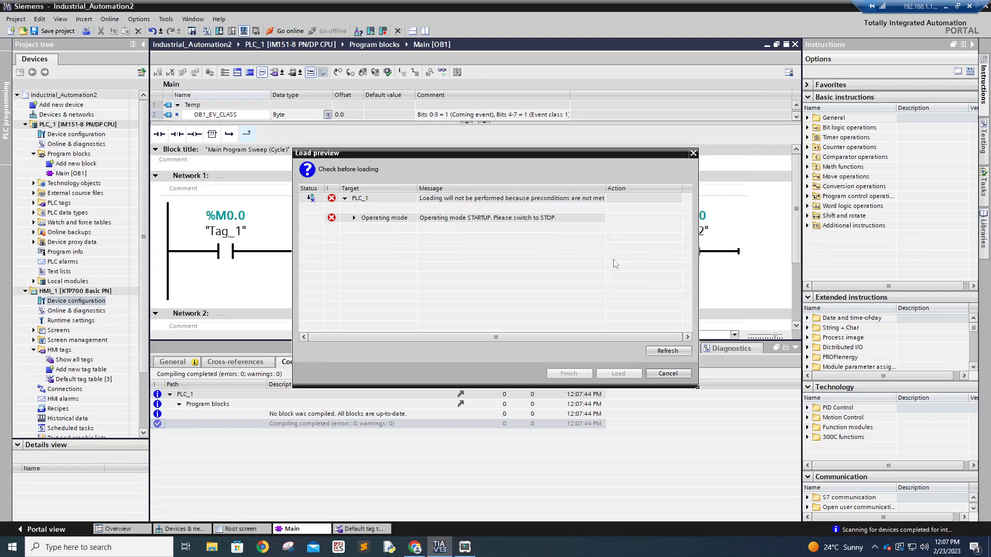
Refresh the load preview and load Main [OB1] into the simulated PLC_1
left_click(666, 351)
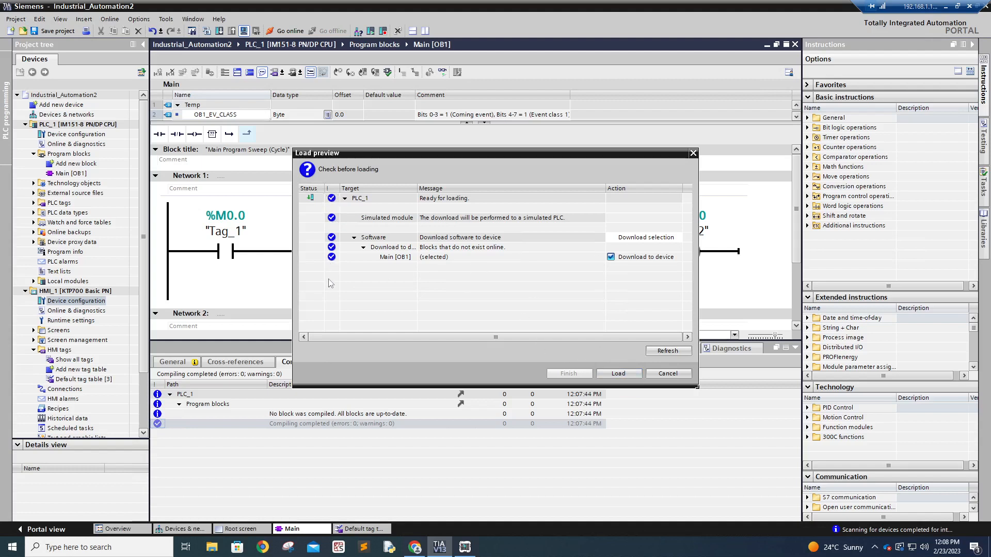
left_click(623, 373)
left_click(623, 374)
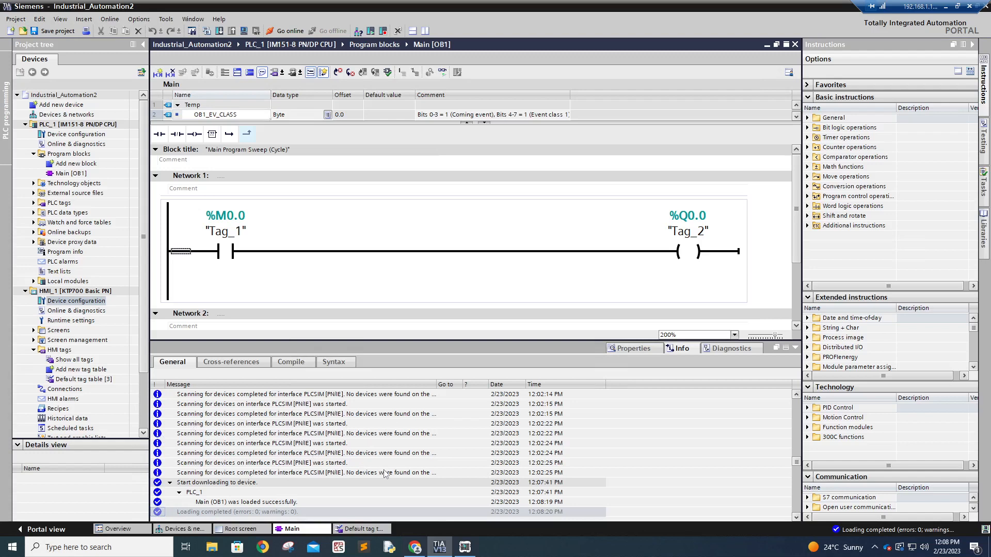
left_click(202, 503)
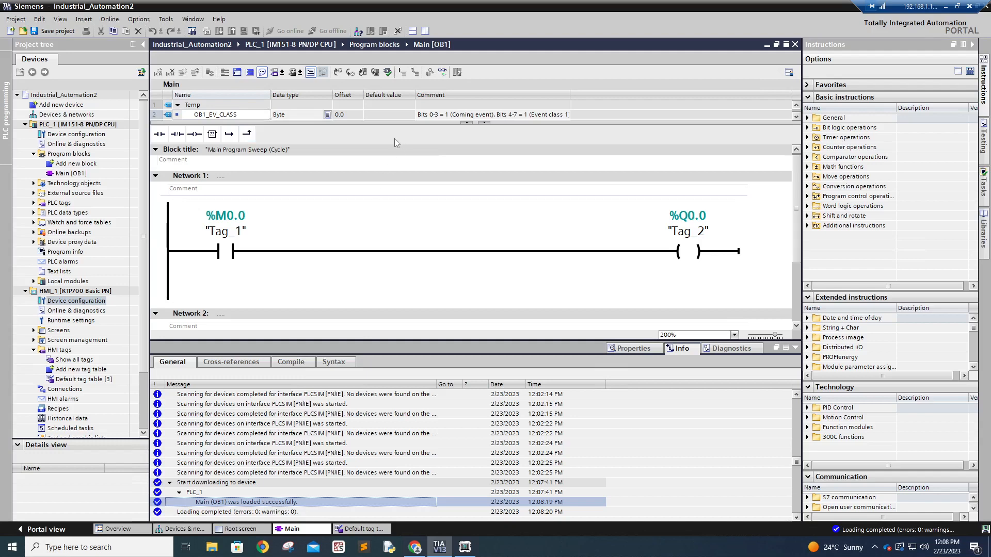
Turn on online monitoring of the Main [OB1] block and collapse the diagnostics area
left_click(443, 72)
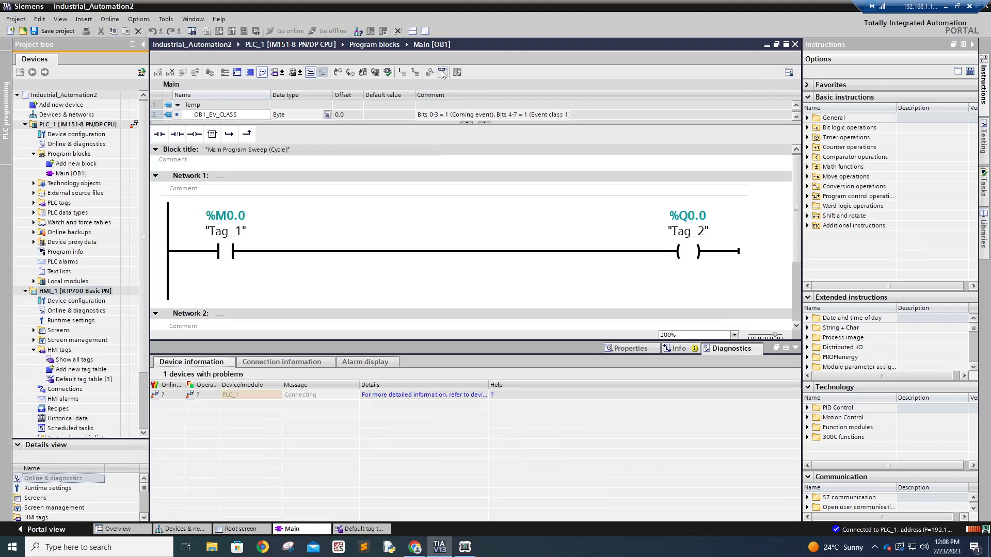
left_click(795, 348)
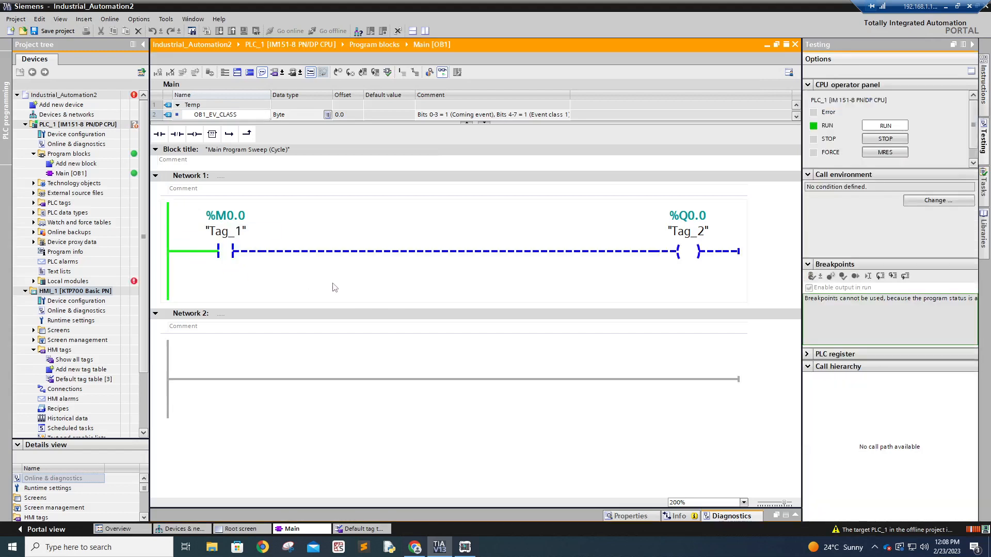
Test Network 1 by setting bit 0 of MB 0 on and off again in S7-PLCSIM
left_click(464, 547)
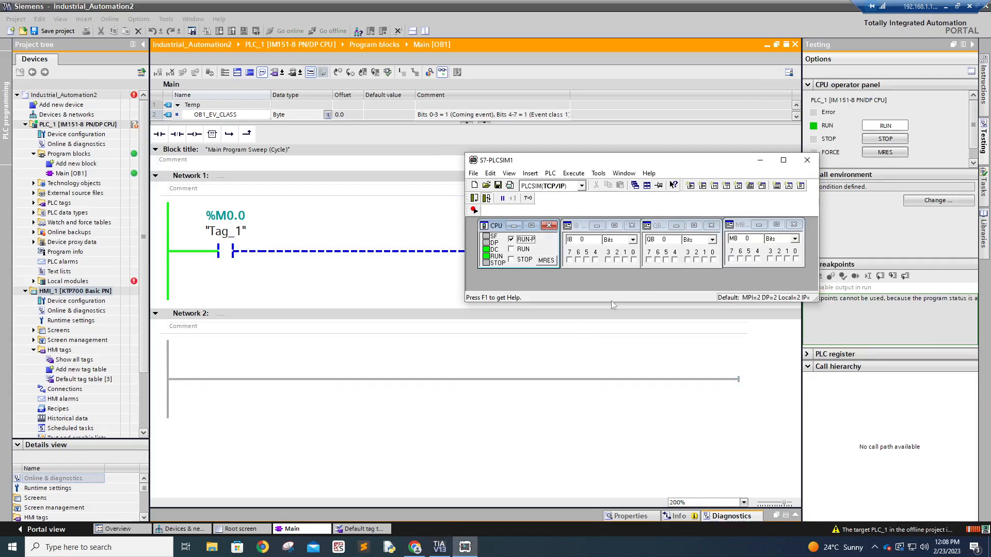
left_click_drag(643, 165, 480, 313)
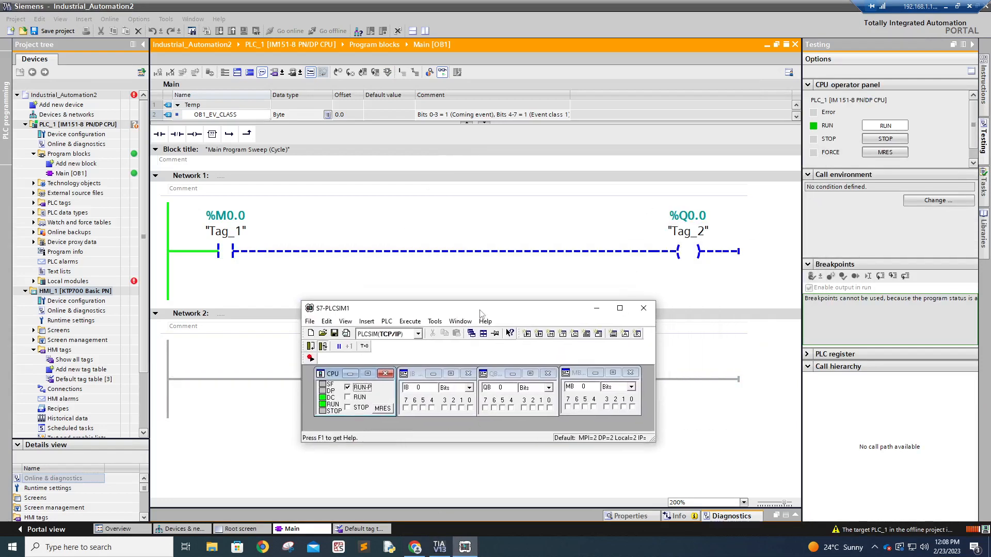
left_click(634, 407)
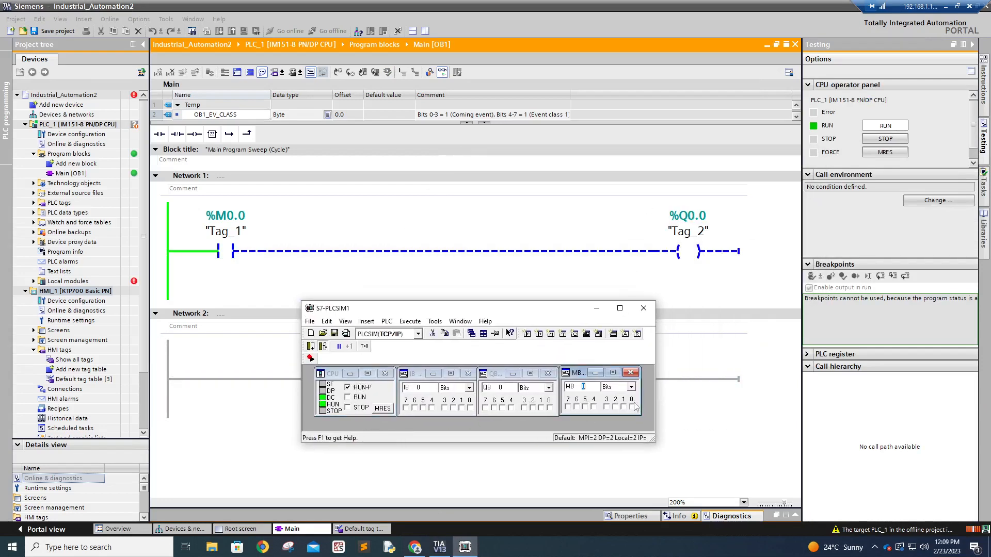
left_click(632, 408)
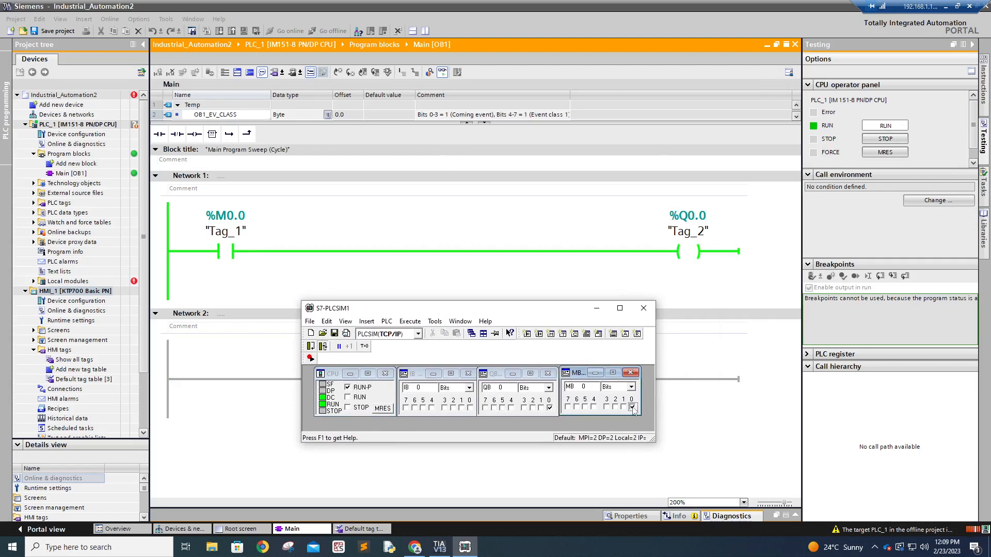
left_click(632, 408)
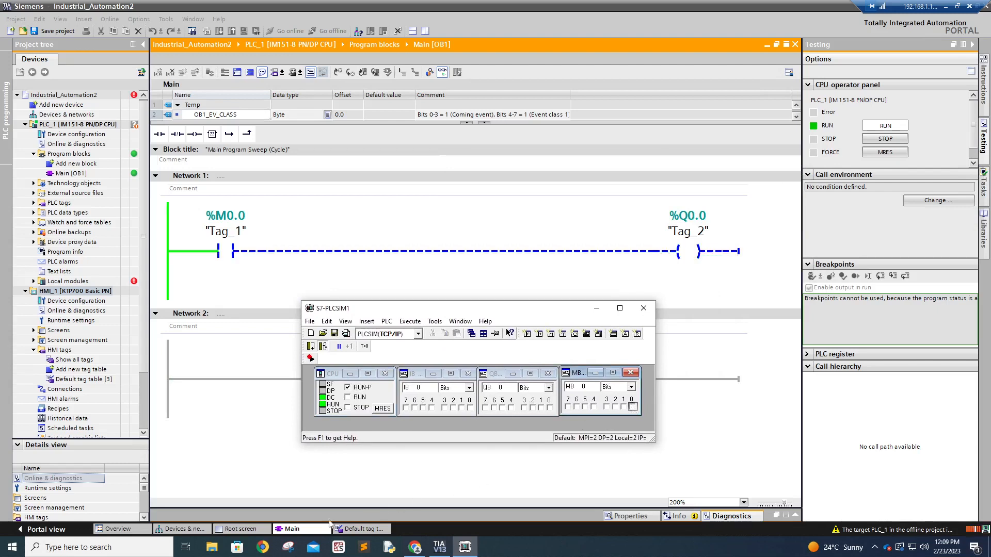
Start the simulation of HMI_1 from its Root screen
left_click(245, 530)
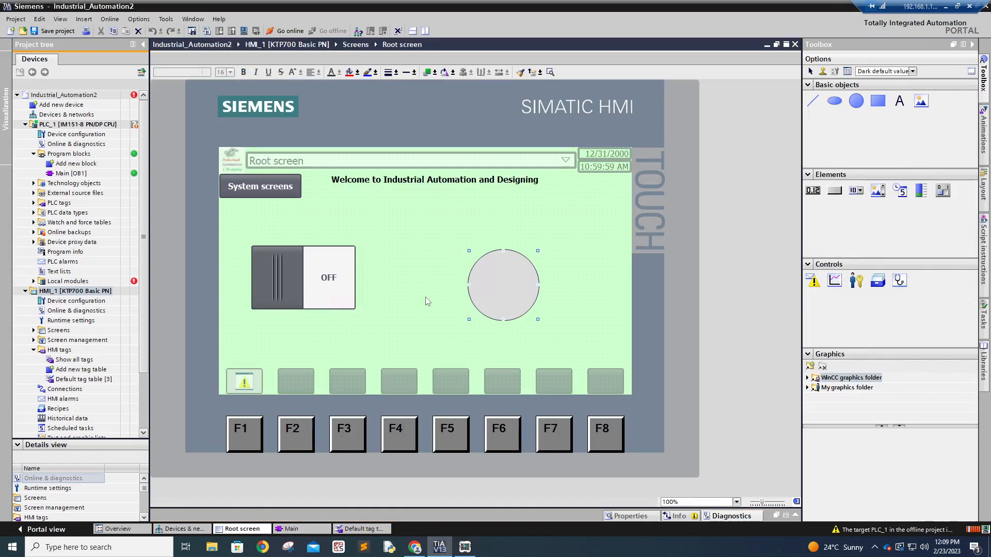
left_click(244, 31)
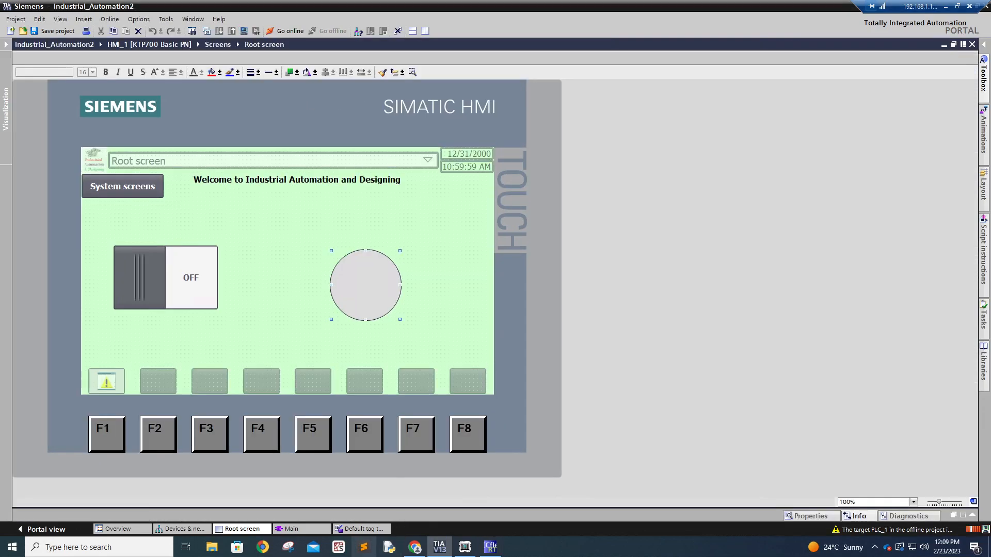
Arrange the simulated HMI panel beside the monitored Main block, with S7-PLCSIM below Network 1
left_click(290, 529)
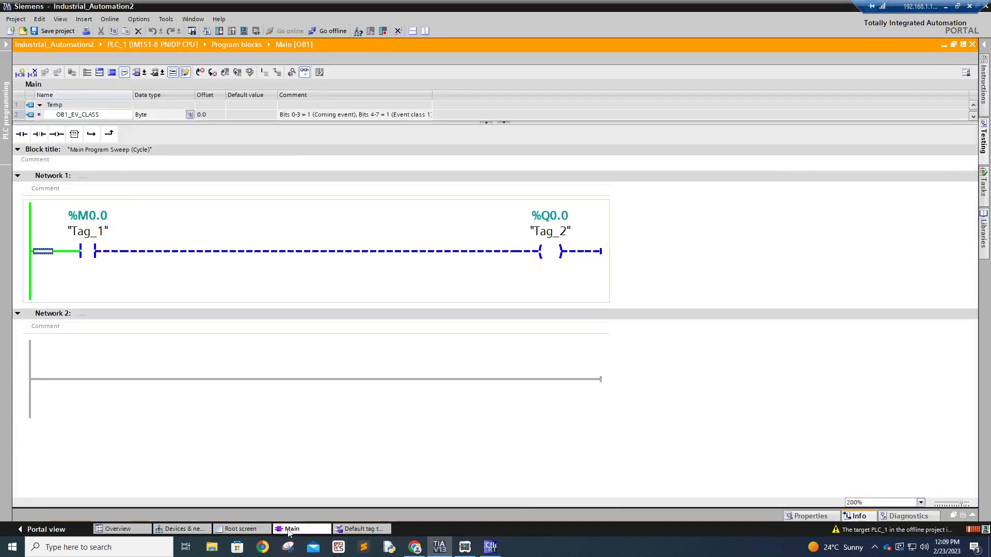
left_click_drag(618, 4, 876, 31)
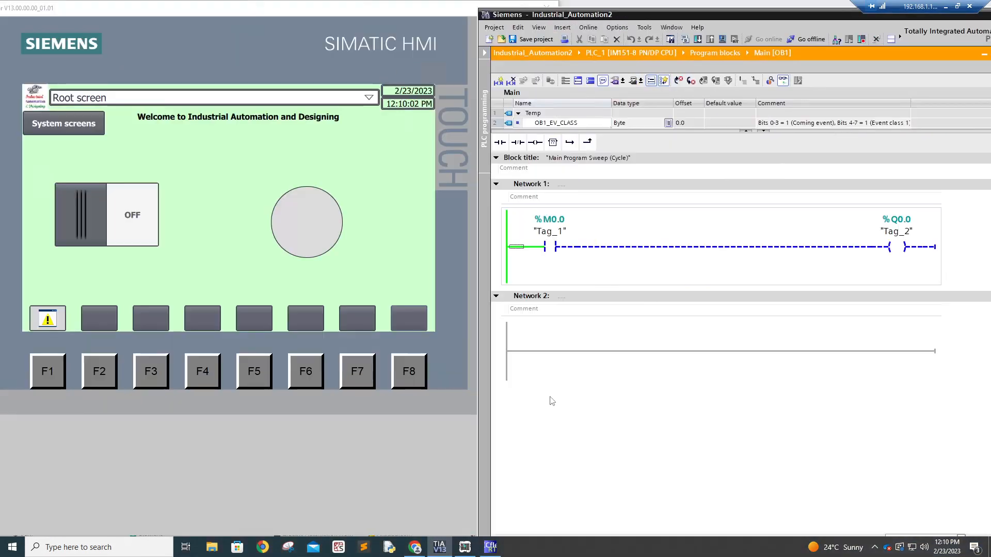
left_click(464, 546)
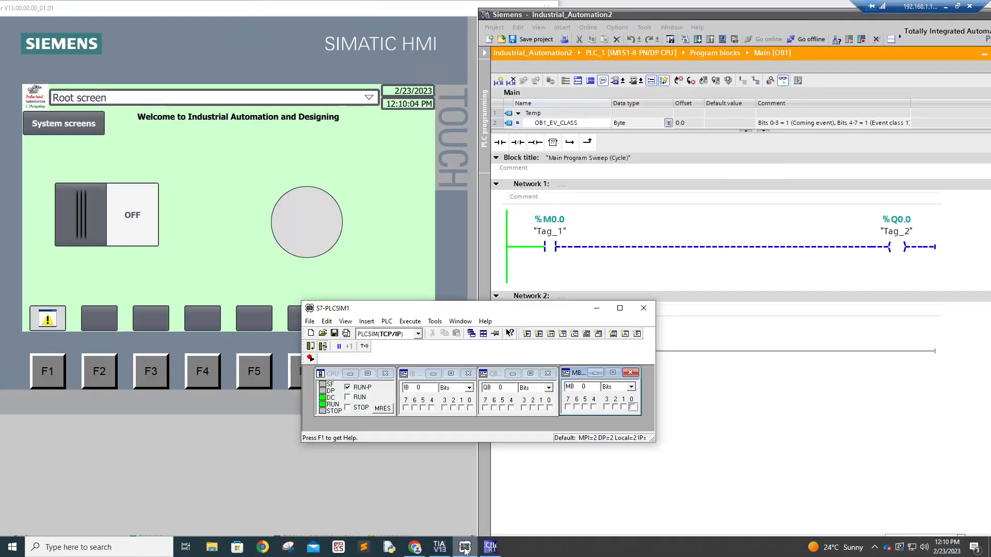
left_click_drag(480, 308, 690, 389)
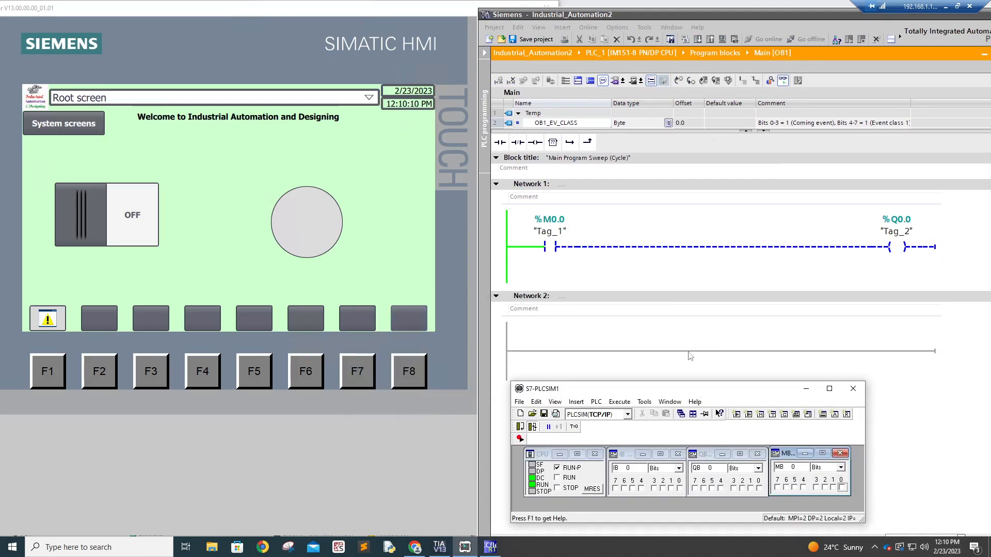
double_click(747, 8)
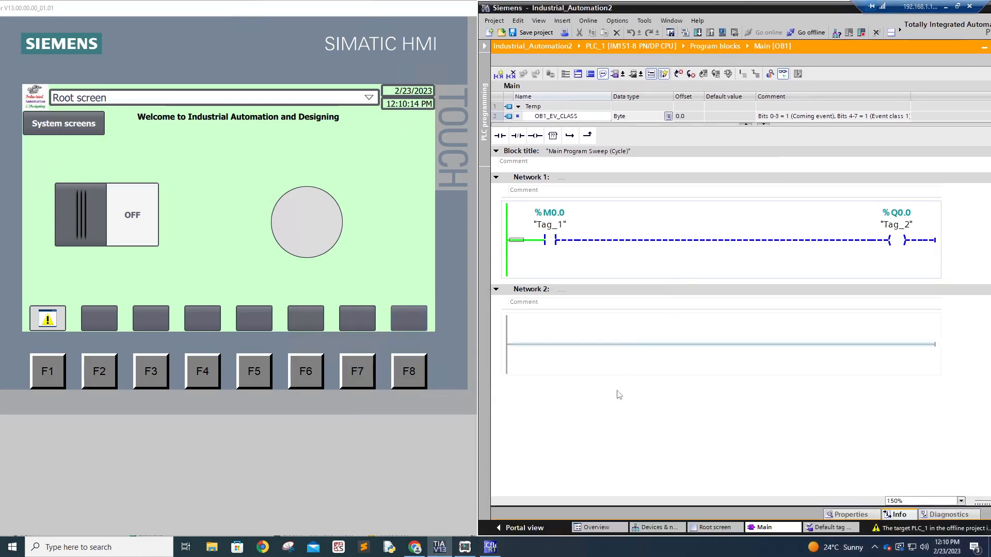
left_click(465, 546)
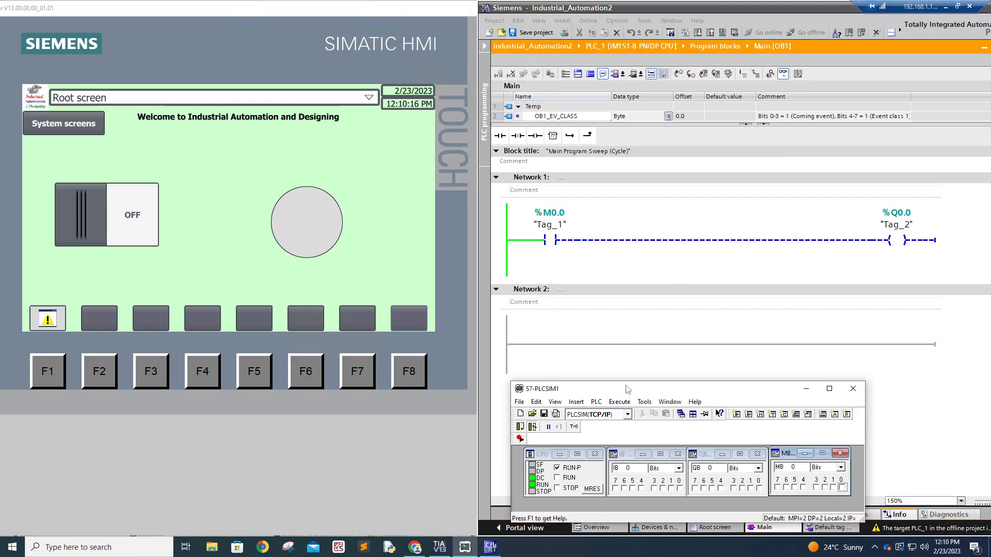
left_click_drag(626, 388, 626, 357)
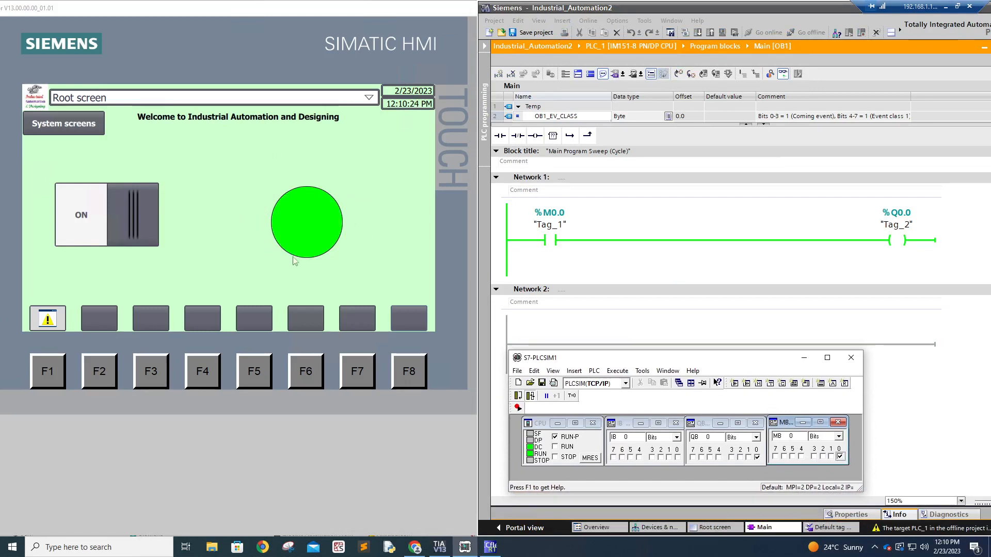
Test the LED circle by resetting bit 0 of MB 0 in S7-PLCSIM and sliding the HMI switch on and off repeatedly
left_click(839, 457)
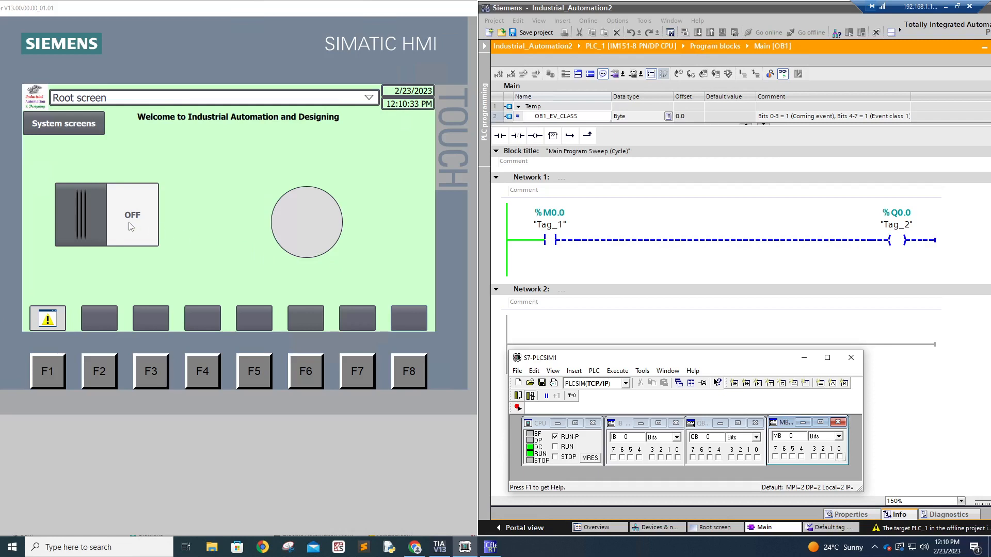
left_click_drag(87, 221, 175, 224)
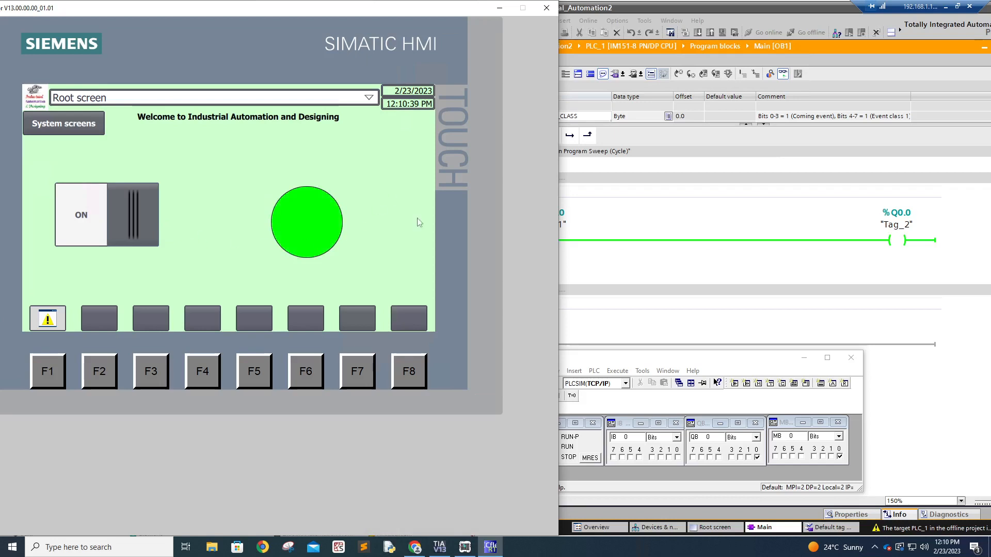
left_click_drag(560, 261, 480, 260)
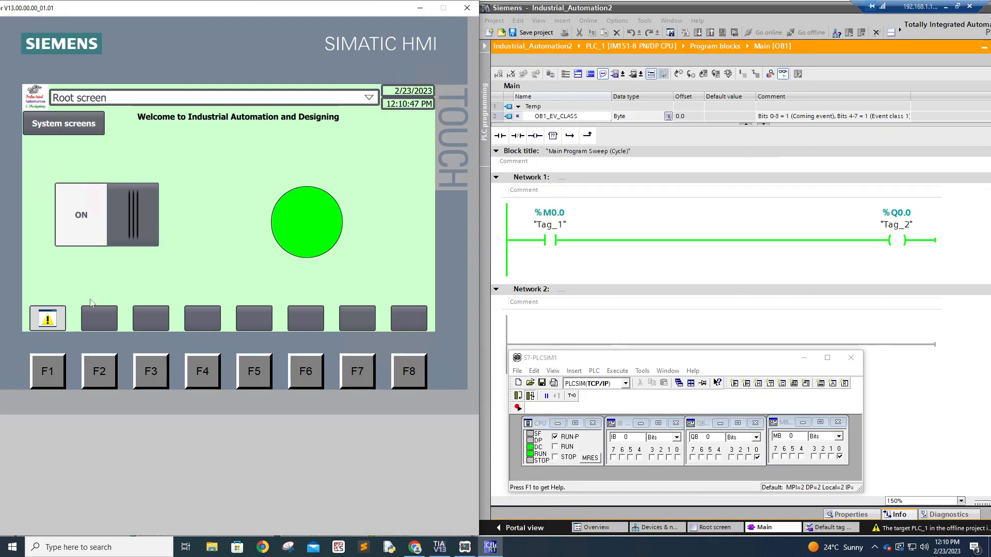
left_click_drag(131, 224, 67, 231)
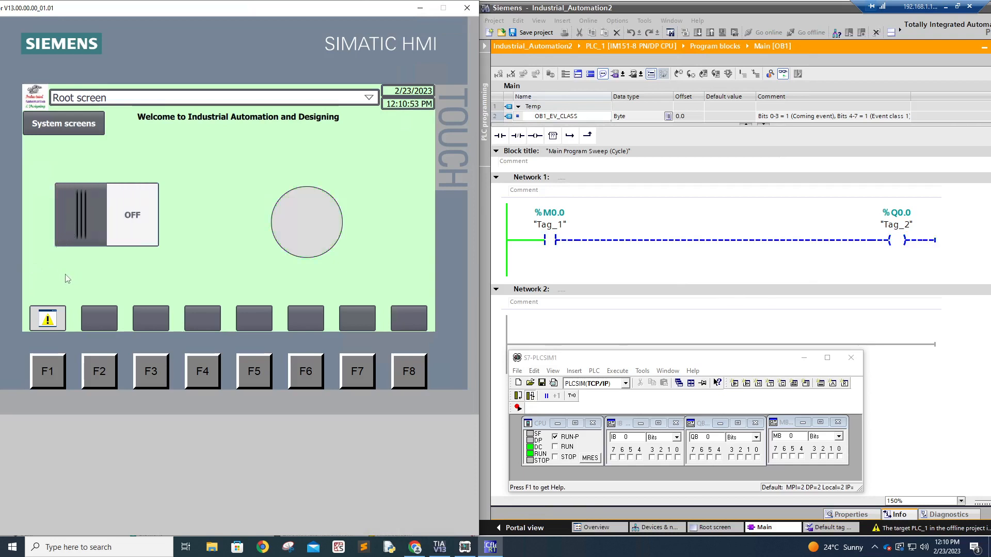
left_click_drag(80, 222, 149, 216)
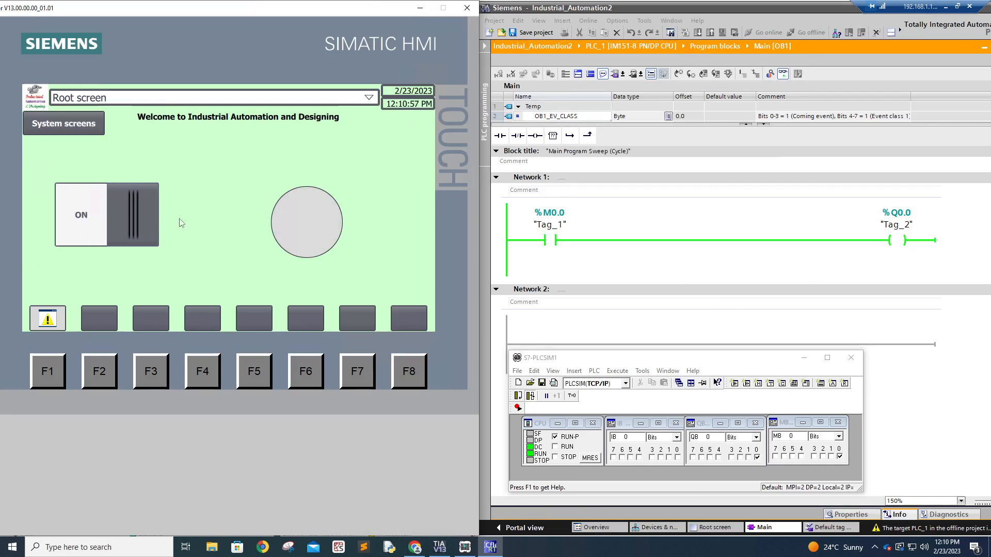
left_click_drag(141, 218, 89, 222)
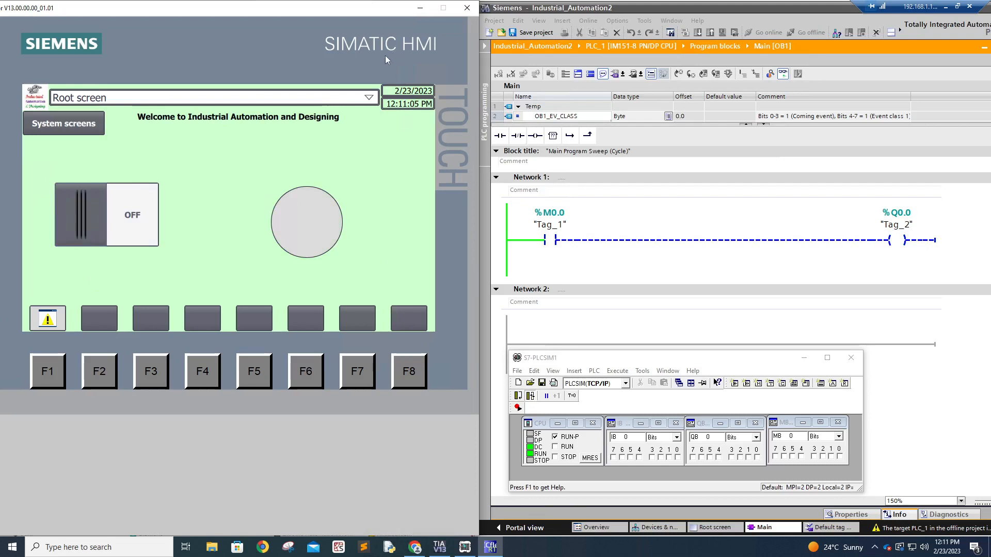
Maximize the TIA Portal window, expand the project tree and return to the Root screen editor
left_click_drag(633, 9, 445, 8)
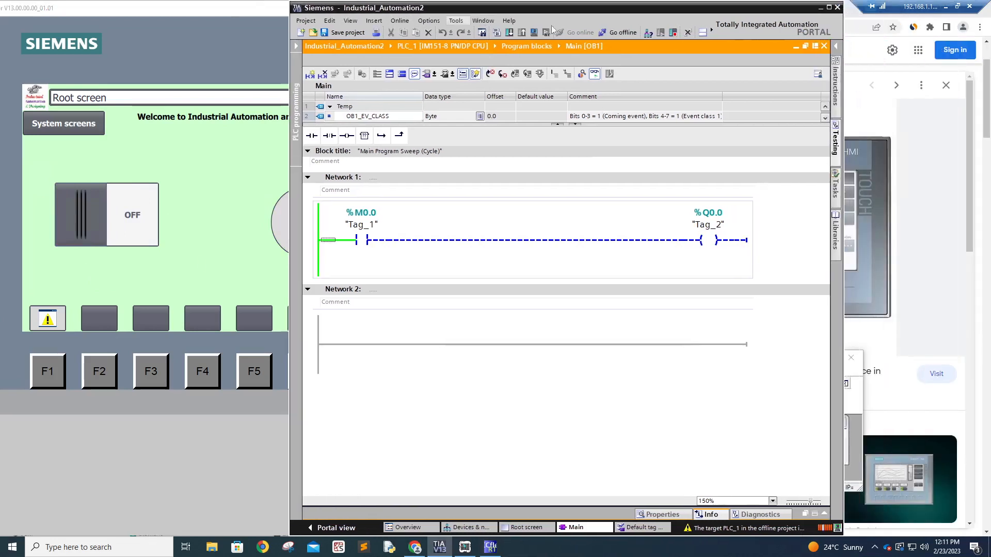
left_click(829, 7)
left_click(6, 100)
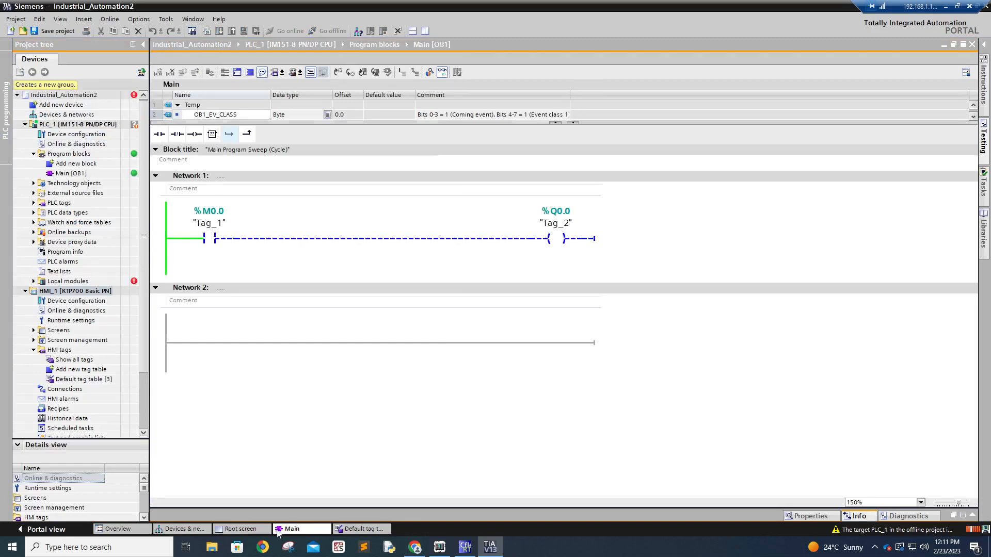
left_click(240, 529)
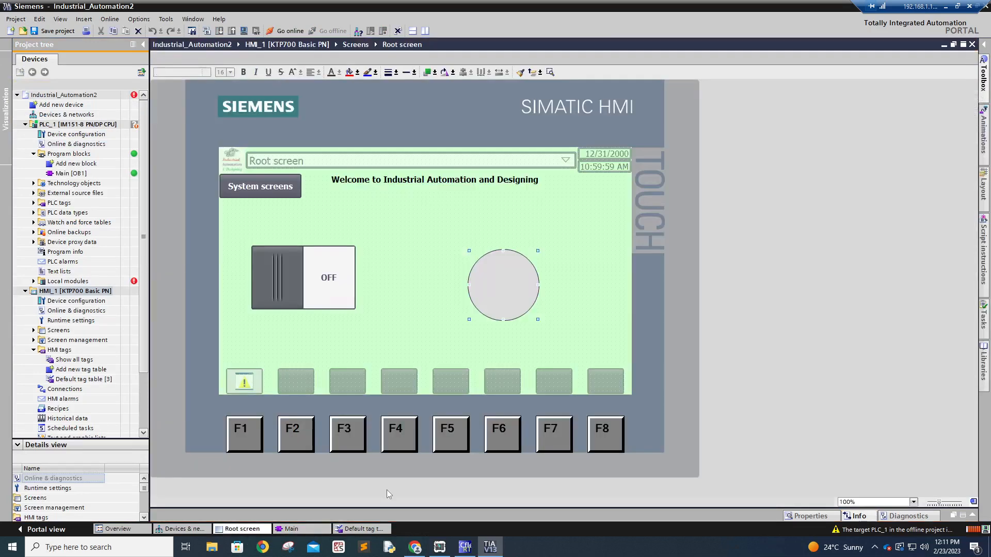